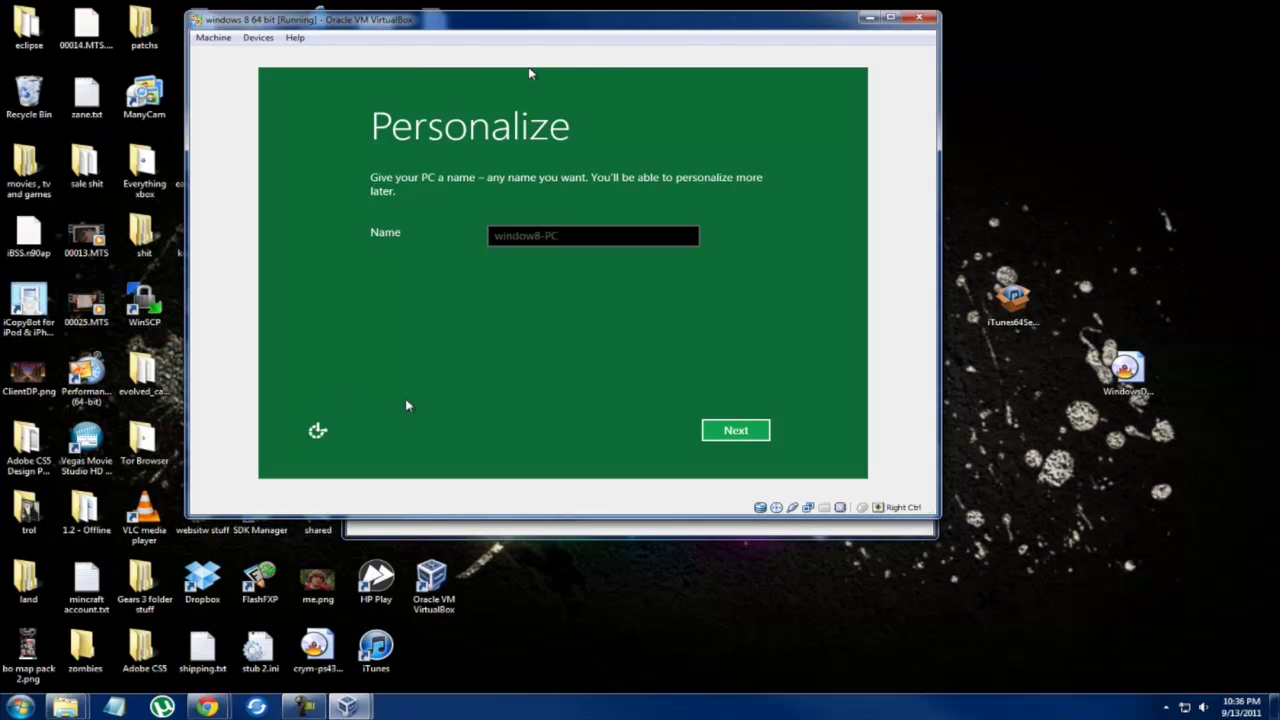
Step: Confirm the PC name on the Personalize page and continue to the setup settings
left_click_drag(569, 26, 645, 78)
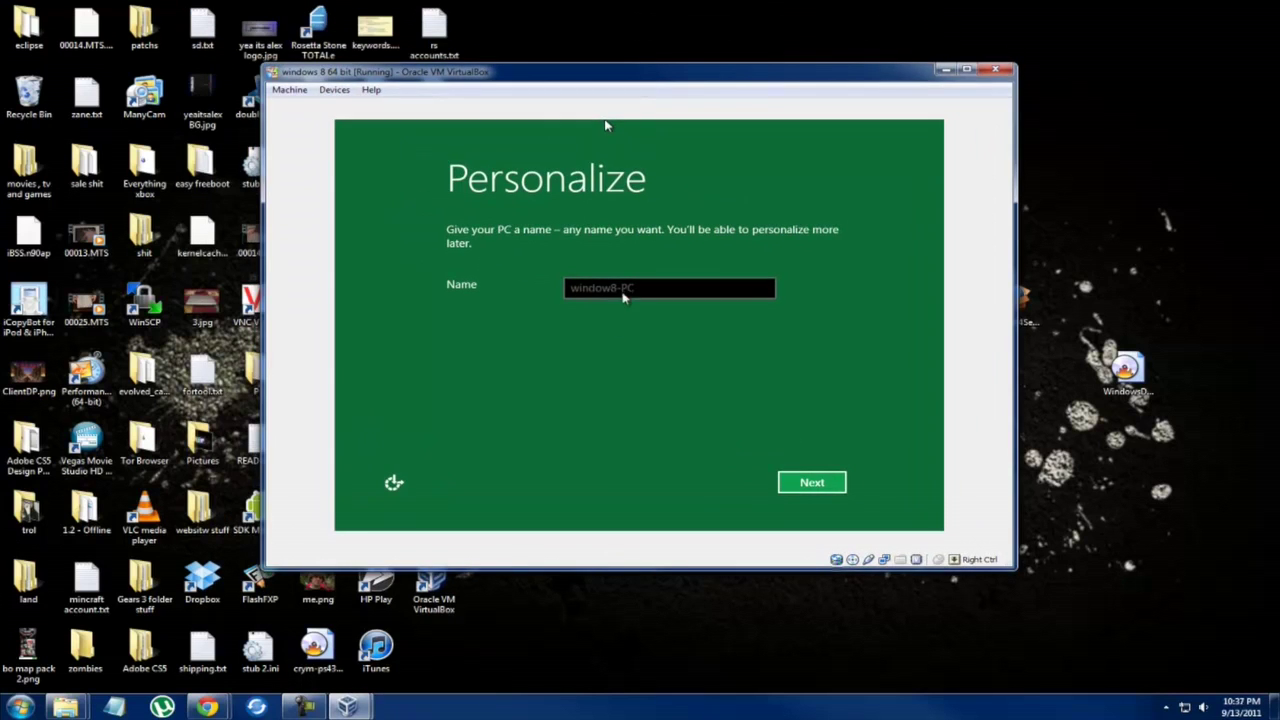
left_click(554, 420)
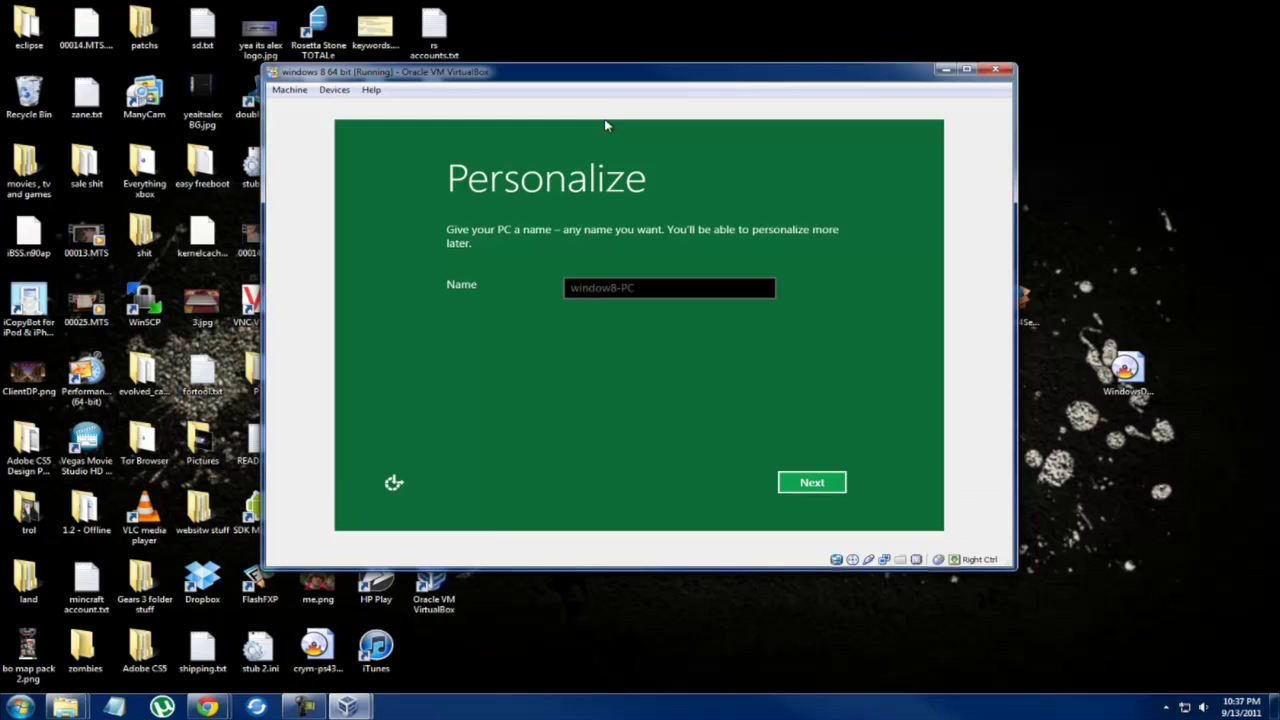
left_click(815, 484)
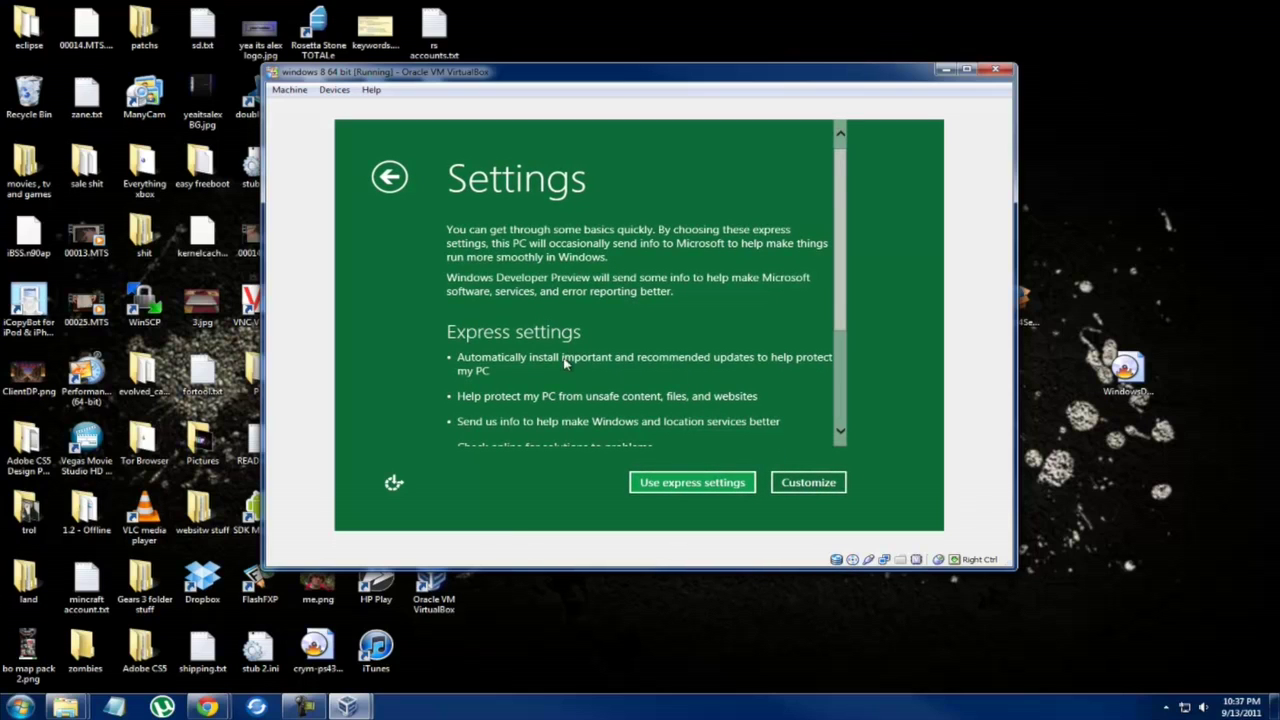
Step: Choose to customize the setup settings and allow sharing and connecting to devices on the network
left_click(795, 489)
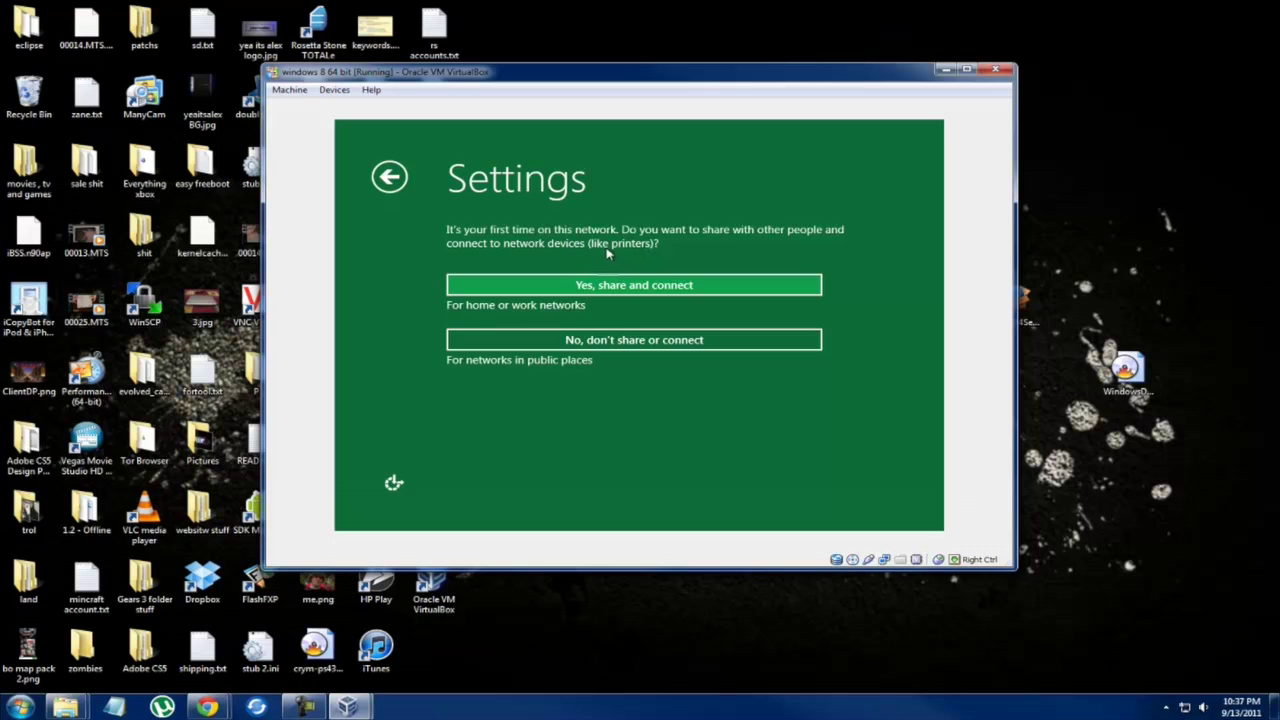
left_click(645, 286)
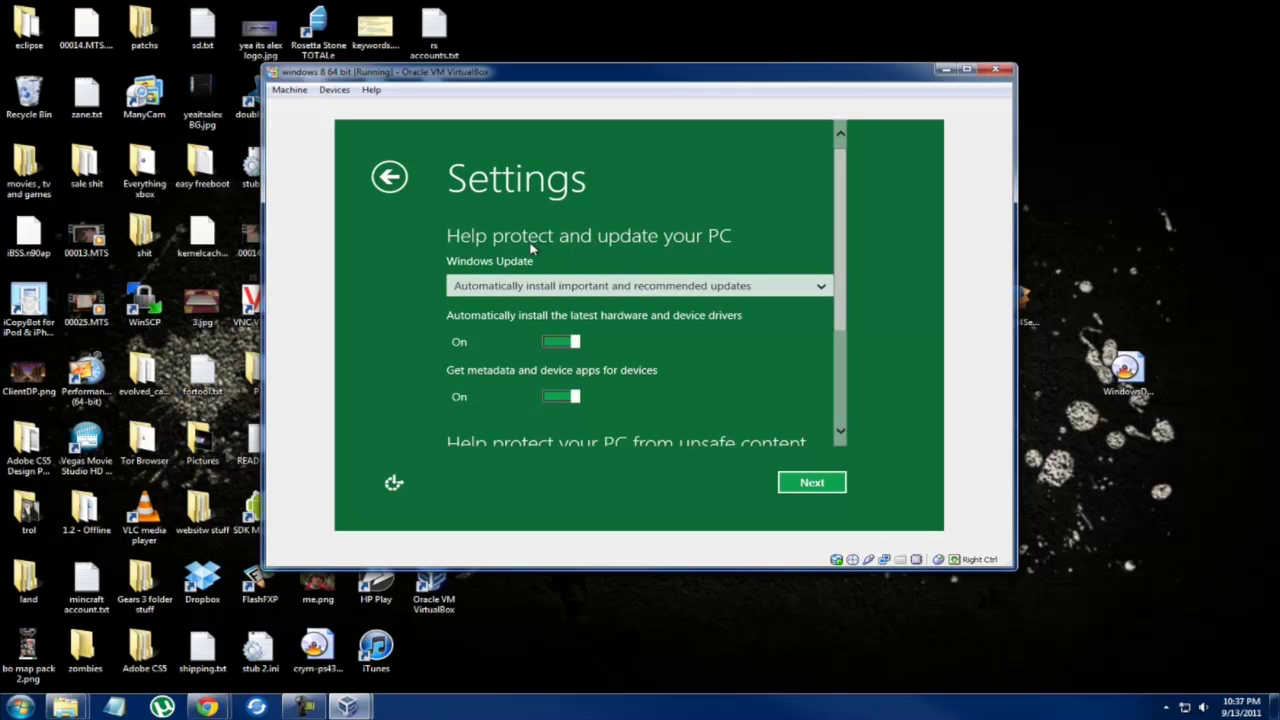
Step: Review the update, protection, feedback and problem-solving settings, keeping the defaults, and continue through all the pages
left_click(655, 287)
left_click(655, 288)
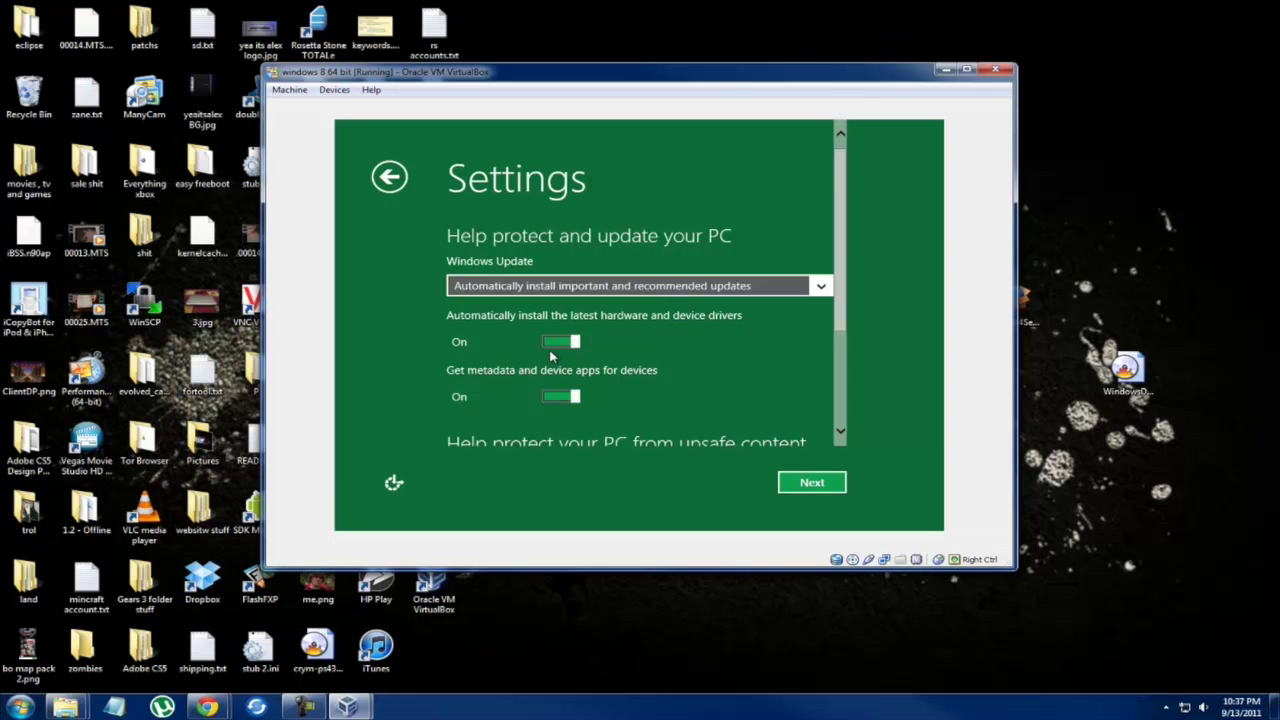
scroll(550, 356, "down", 1)
scroll(550, 356, "down", 4)
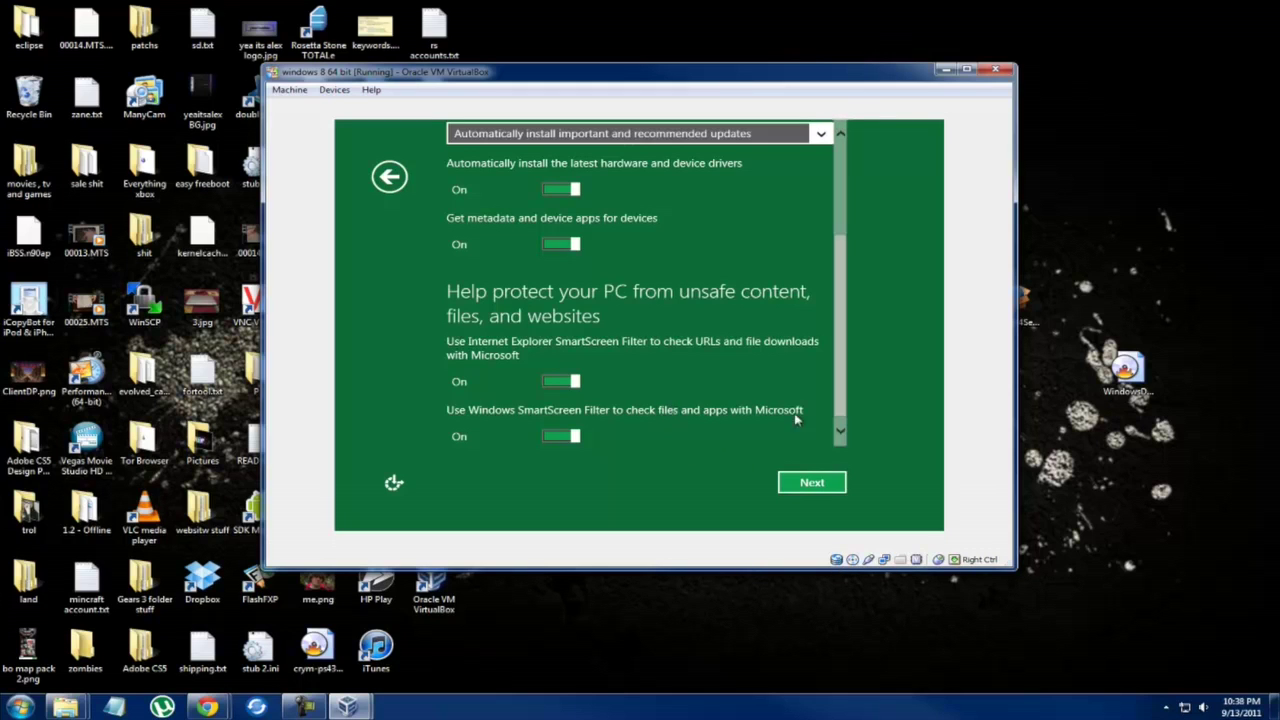
left_click(812, 482)
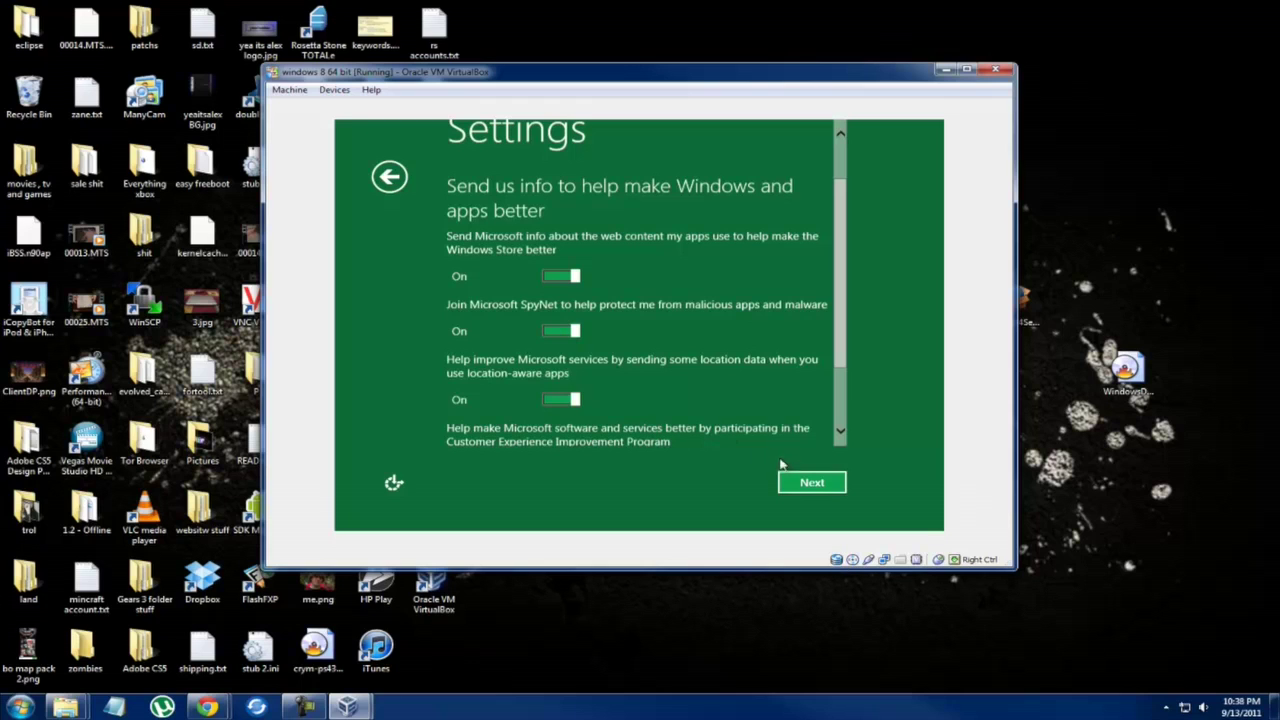
left_click(816, 484)
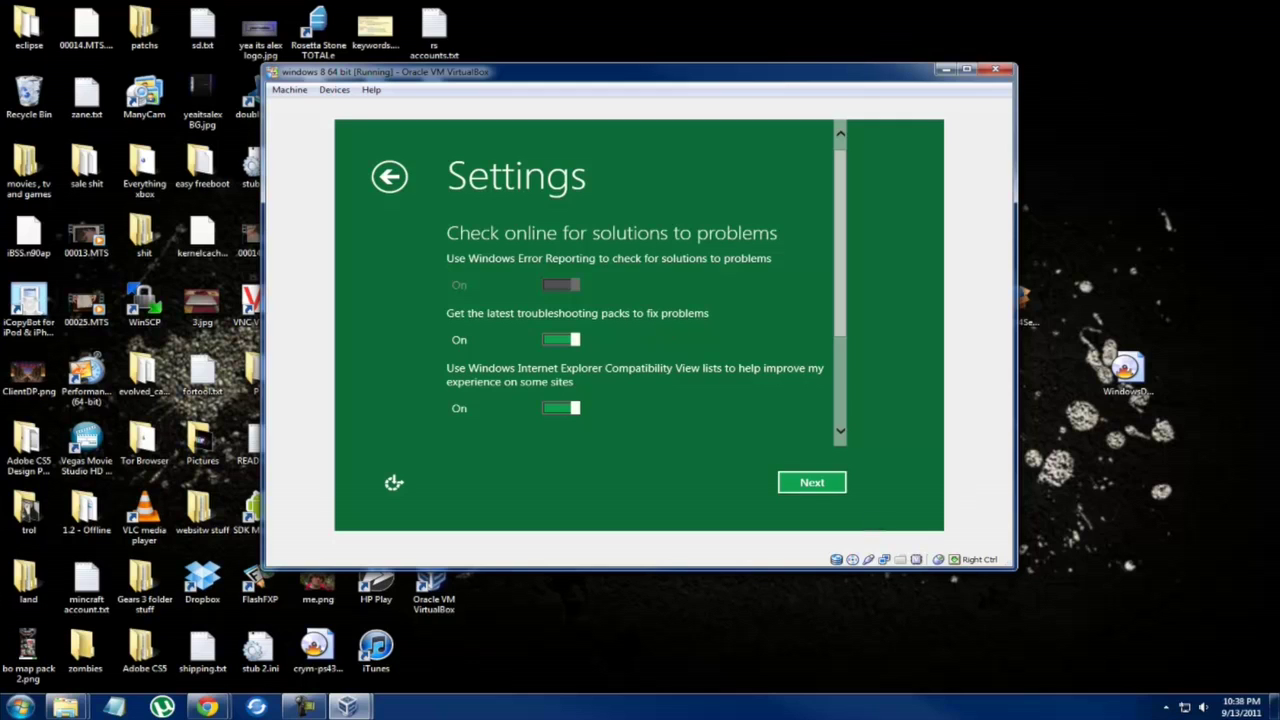
left_click(812, 482)
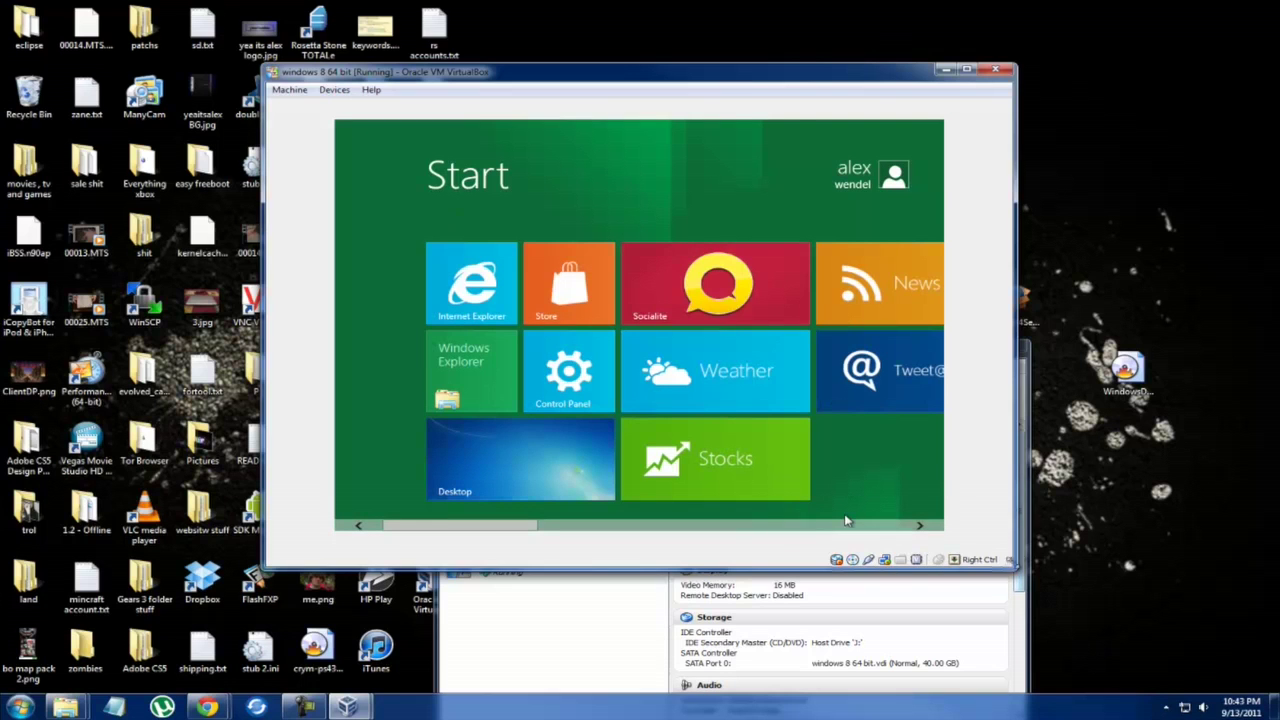
Step: Enlarge the virtual machine window and switch it to fullscreen mode
left_click_drag(1016, 567, 1162, 624)
left_click(290, 89)
left_click(310, 106)
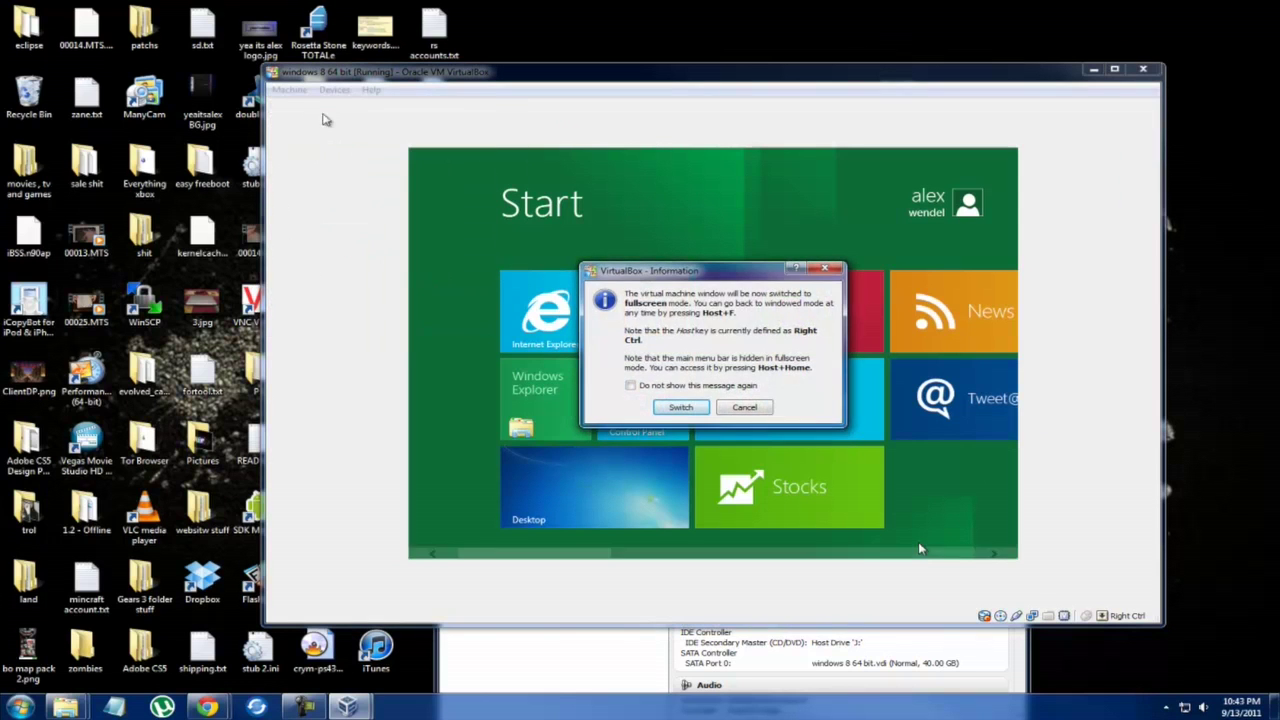
left_click(682, 410)
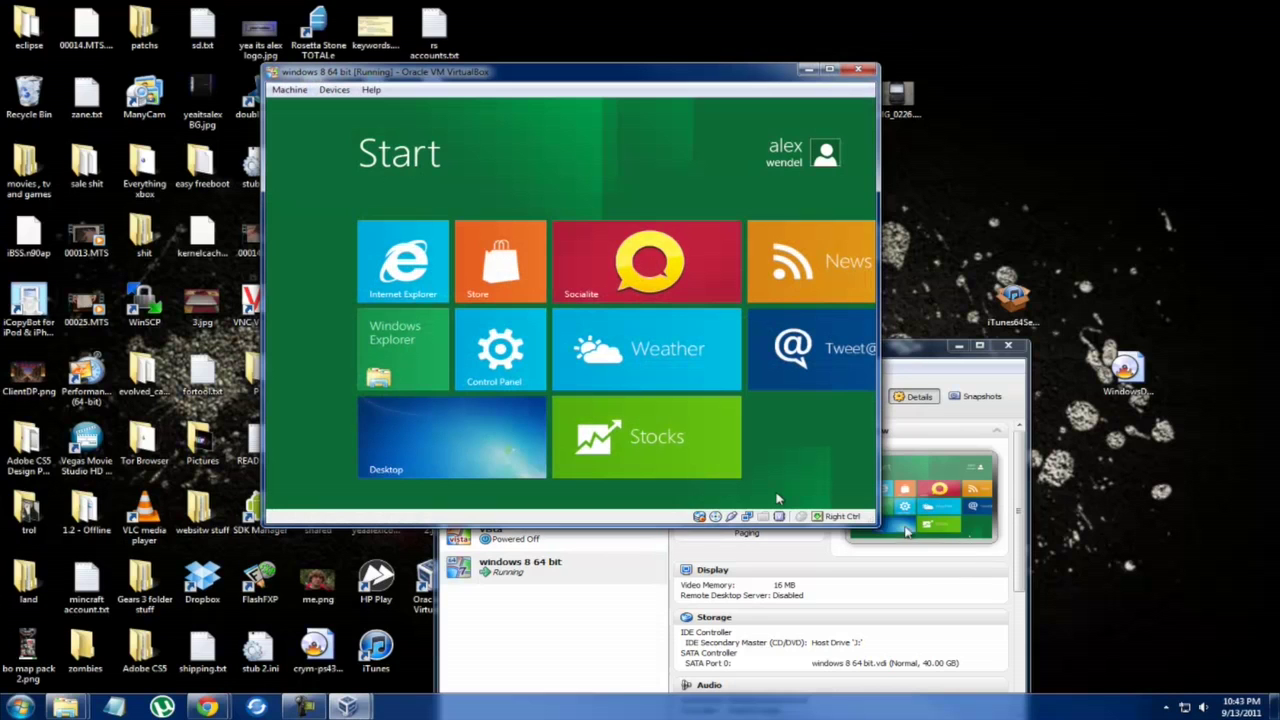
Step: Enlarge the windowed virtual machine and reposition its window on the host desktop
key("super+Up")
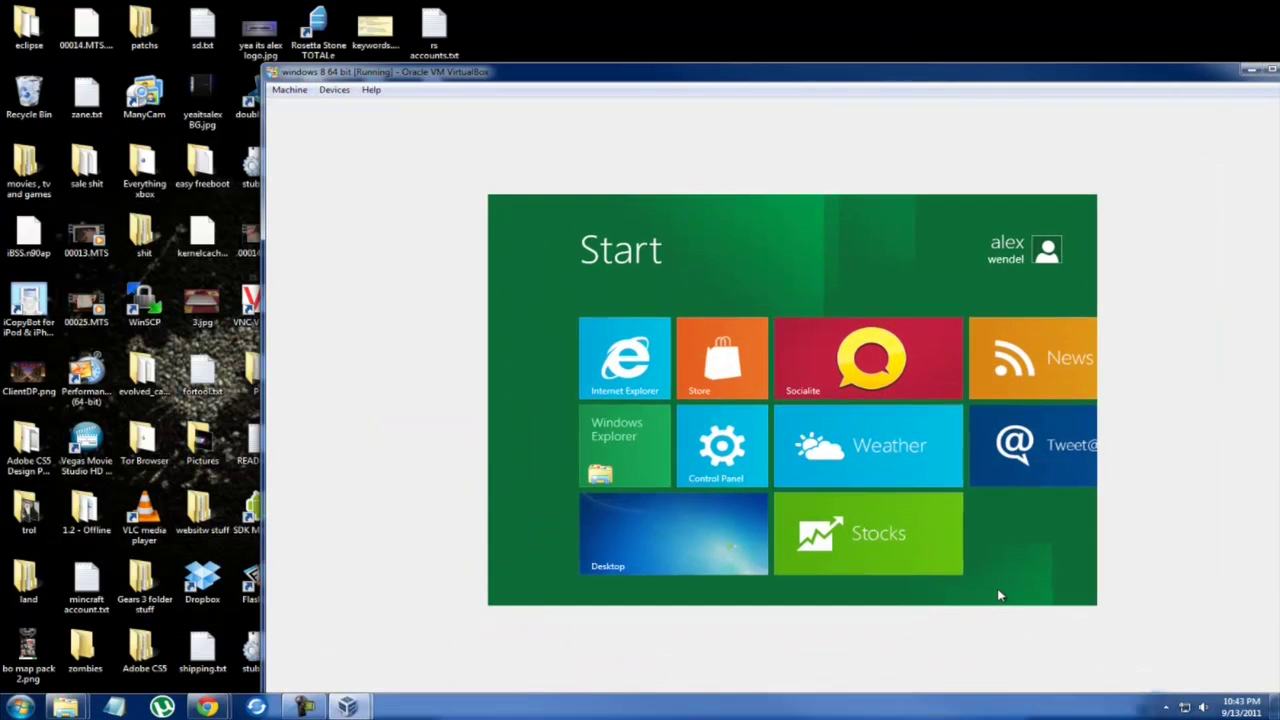
left_click_drag(915, 18, 726, 6)
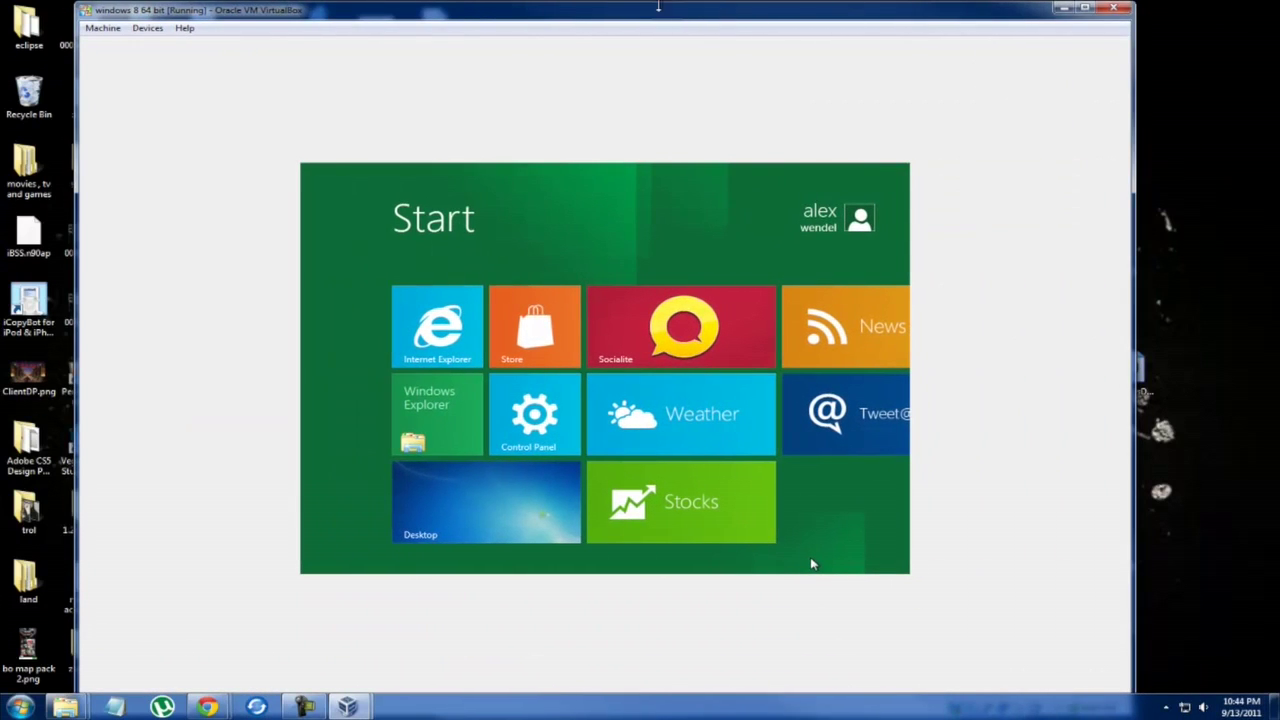
left_click_drag(415, 8, 417, 47)
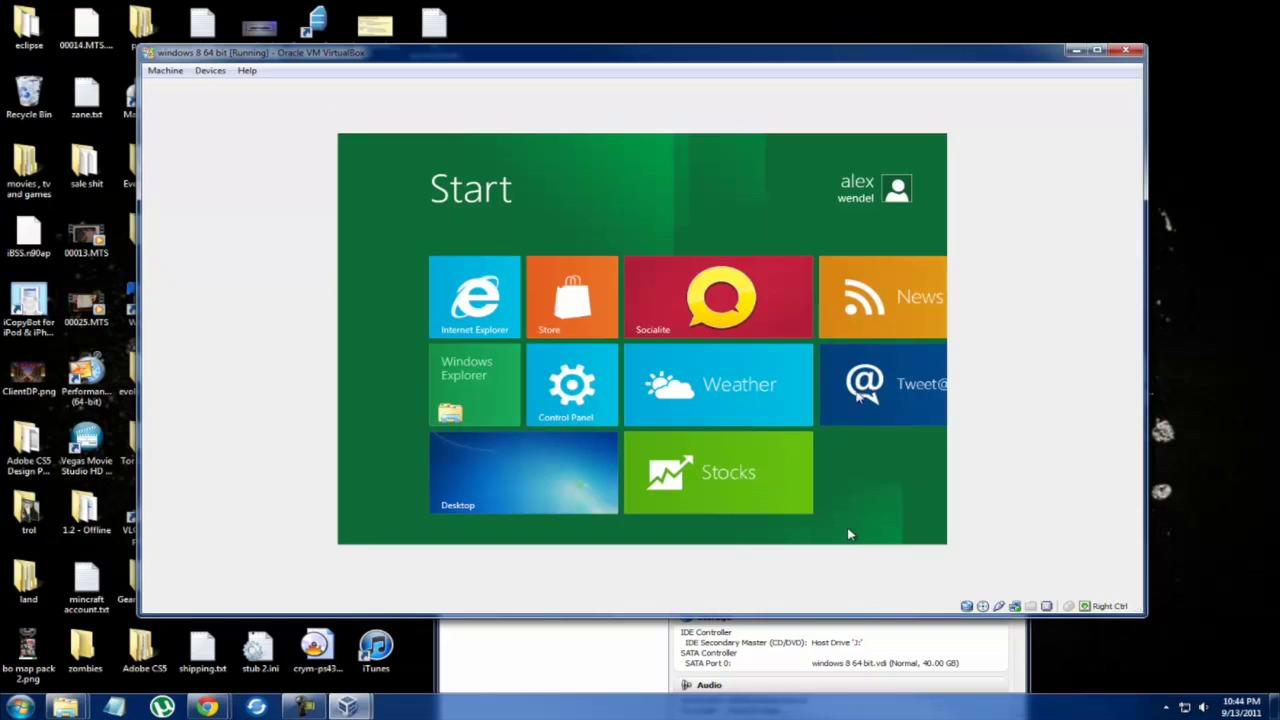
Step: Look through all the app tiles on the Start screen and return to the first group
left_click(847, 529)
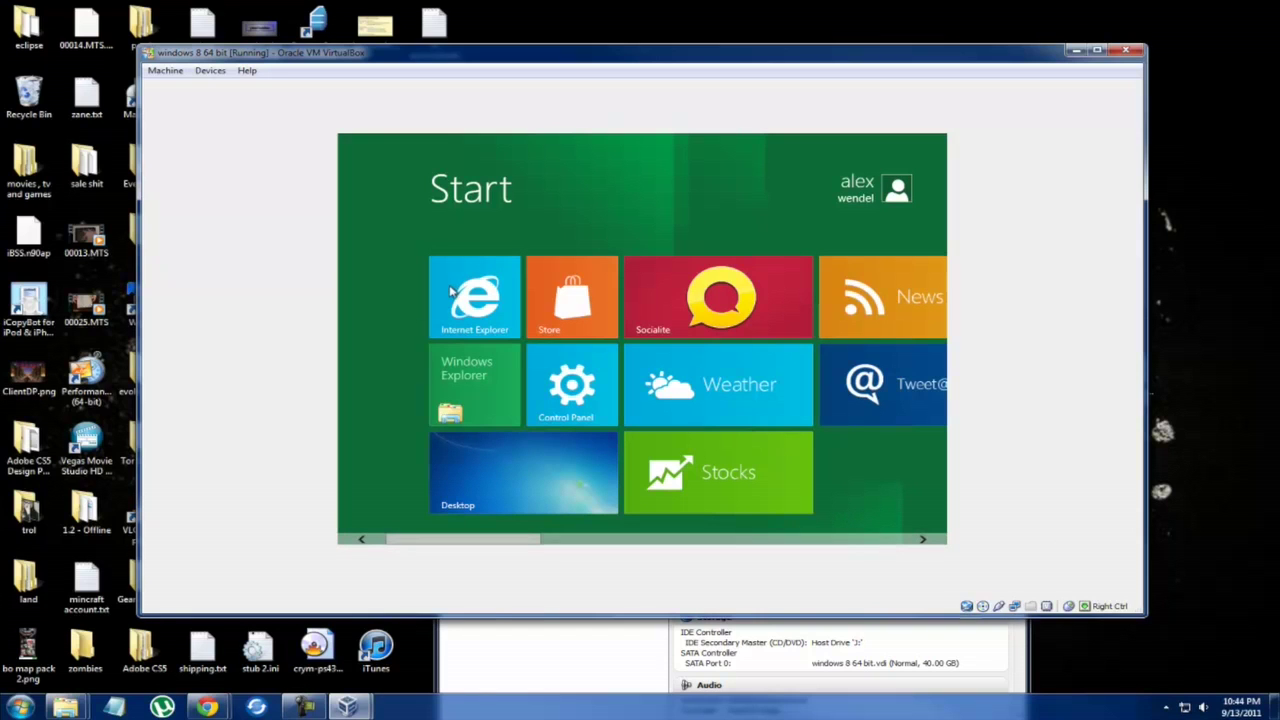
scroll(598, 540, "down", 10)
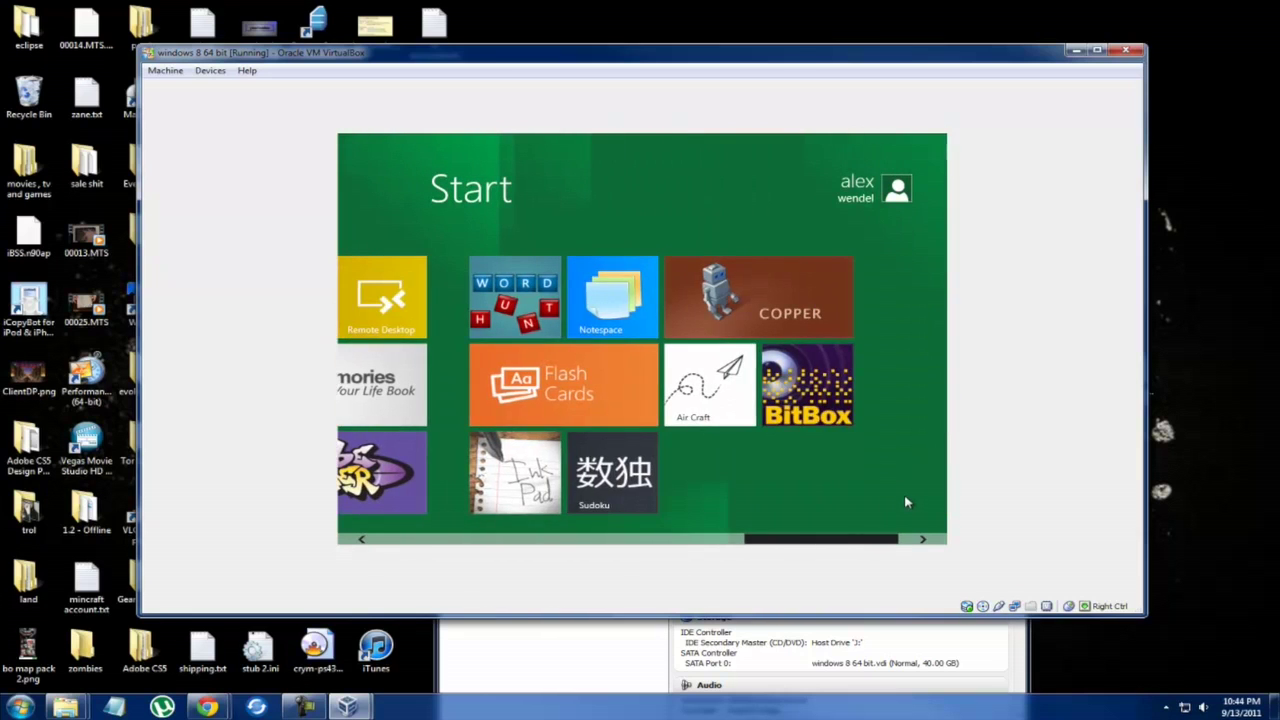
scroll(885, 505, "up", 10)
scroll(519, 472, "up", 3)
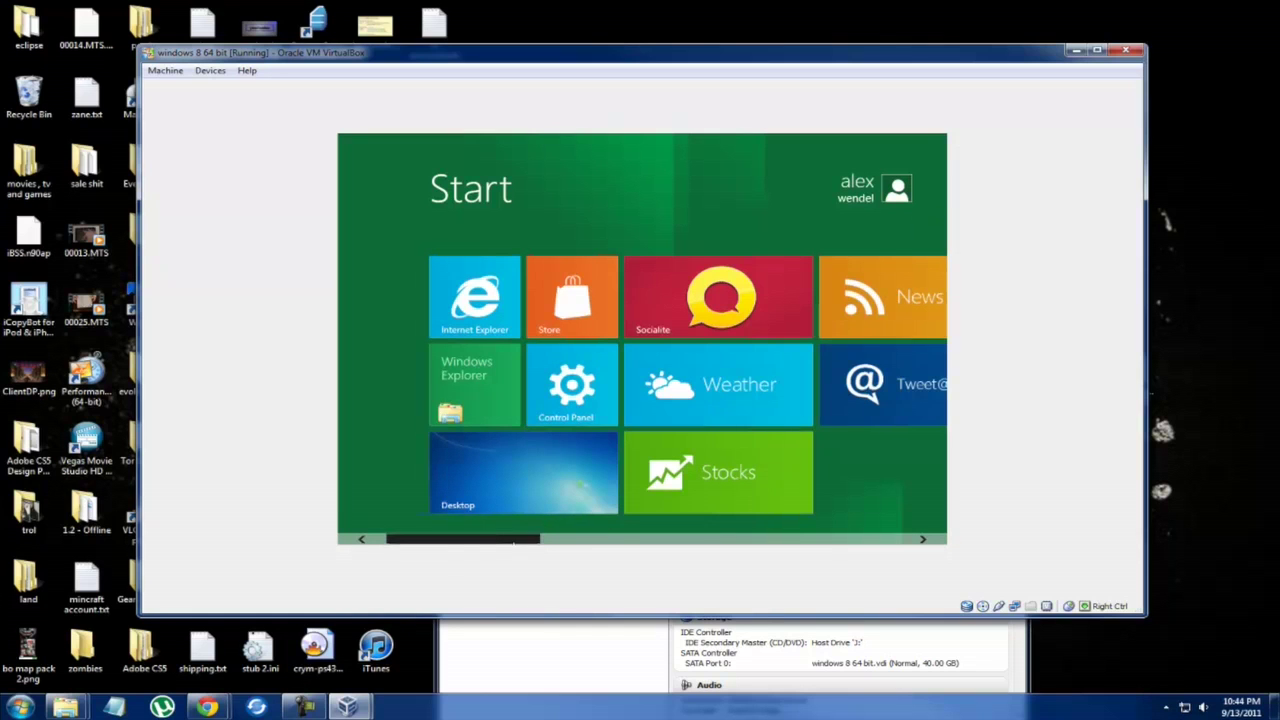
scroll(601, 535, "down", 2)
scroll(601, 535, "down", 10)
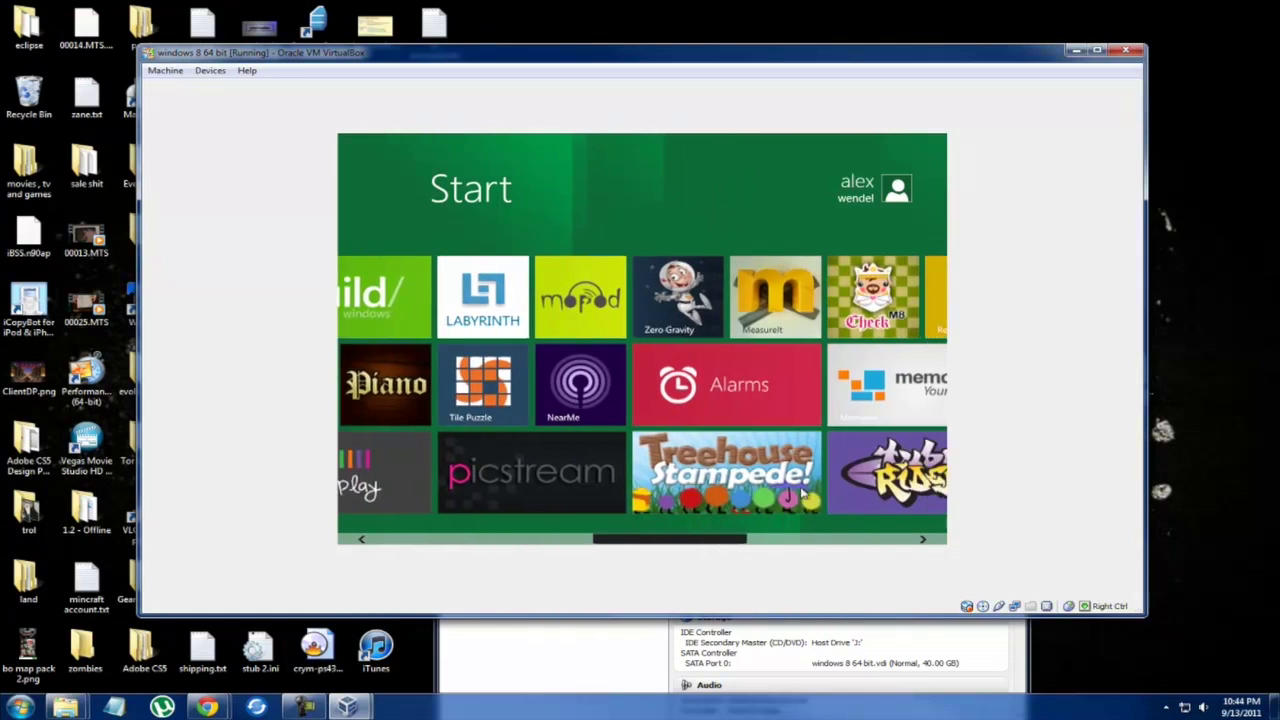
scroll(894, 455, "up", 12)
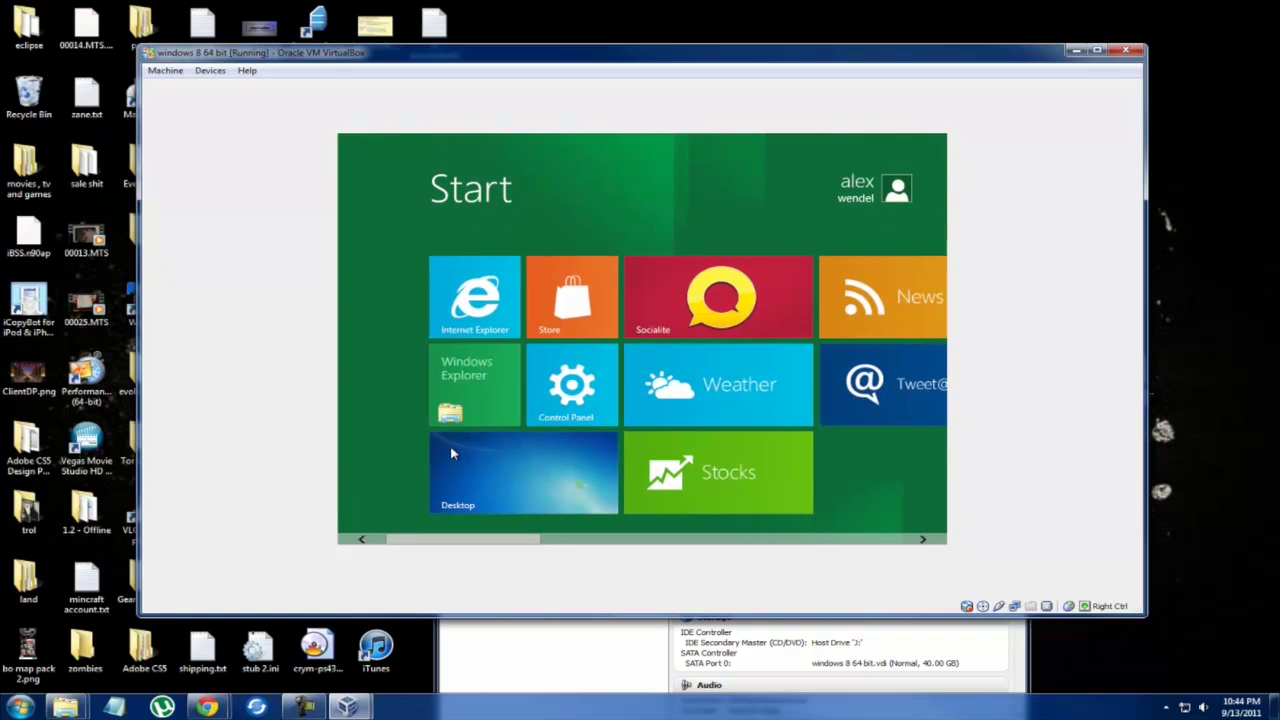
Step: View the classic Windows desktop from its tile and return to the Start screen, twice
left_click(510, 474)
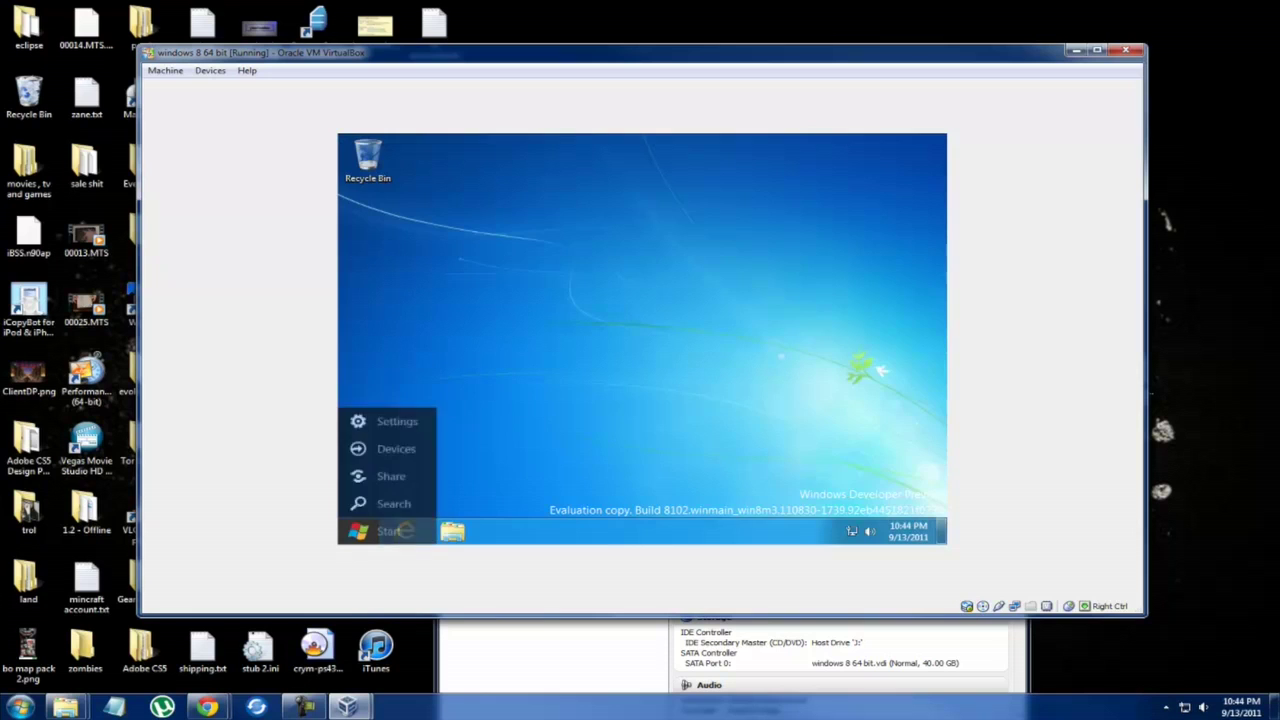
left_click(358, 530)
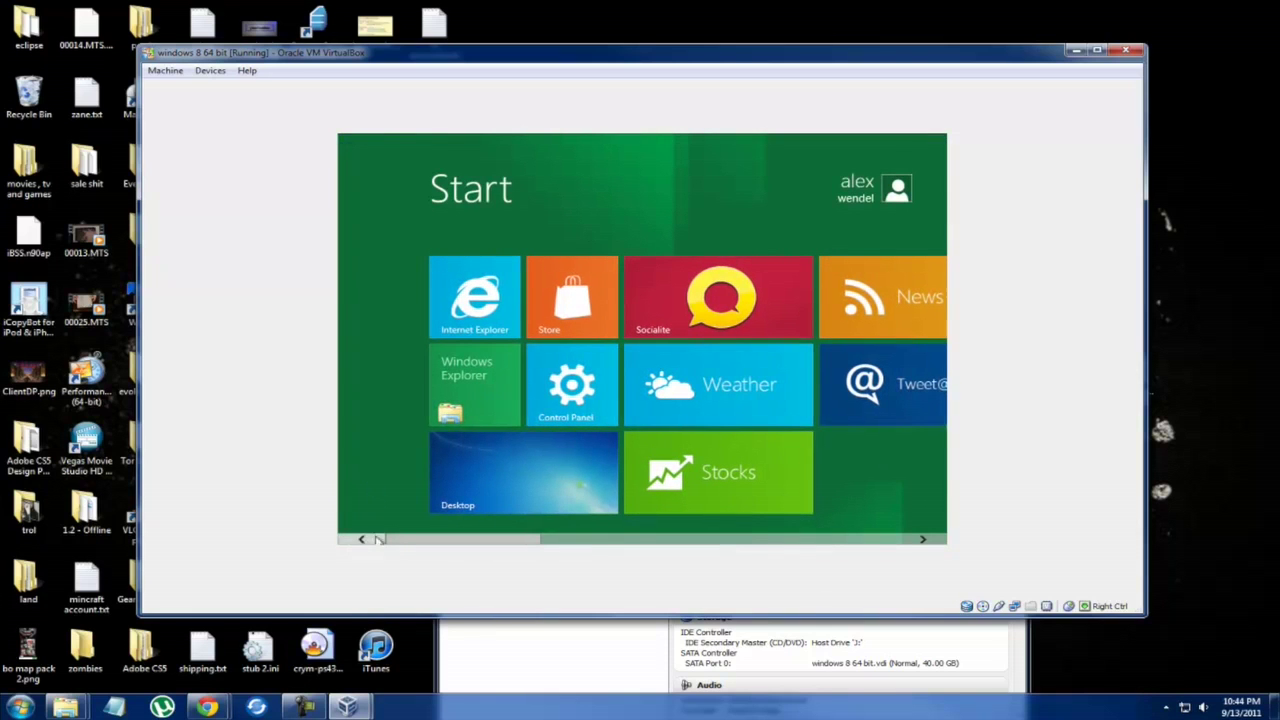
left_click(516, 481)
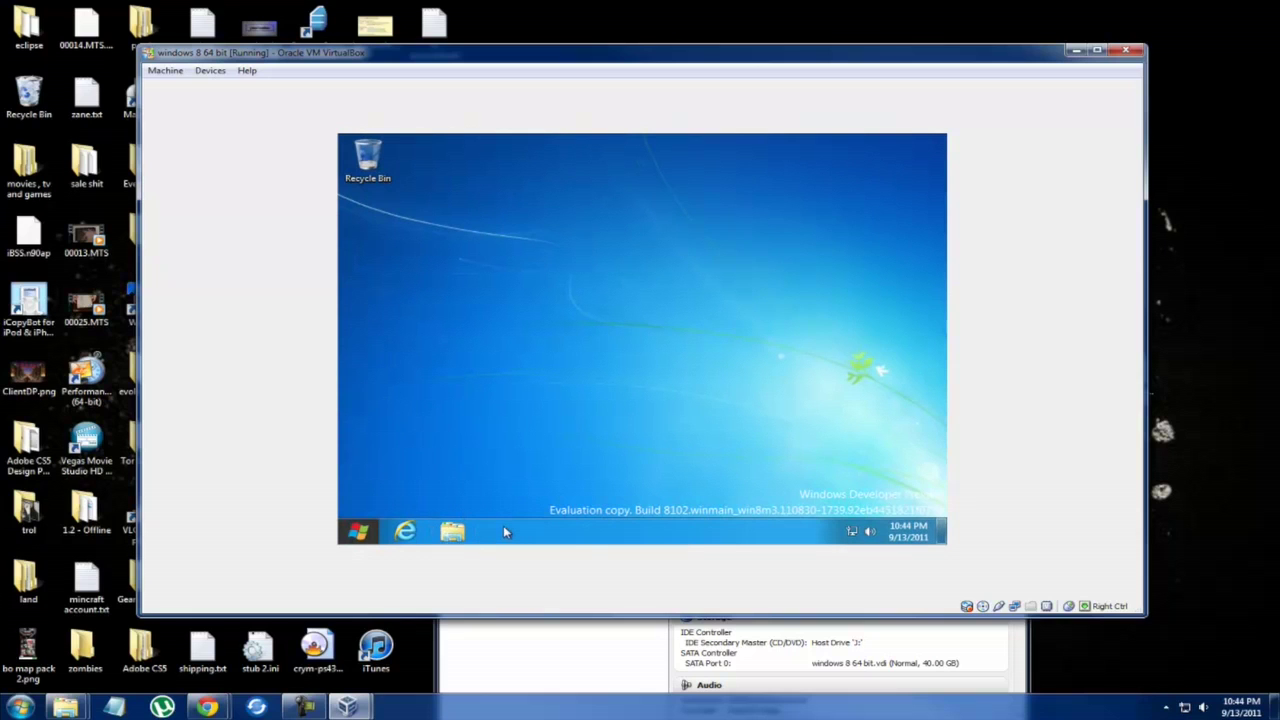
left_click(360, 535)
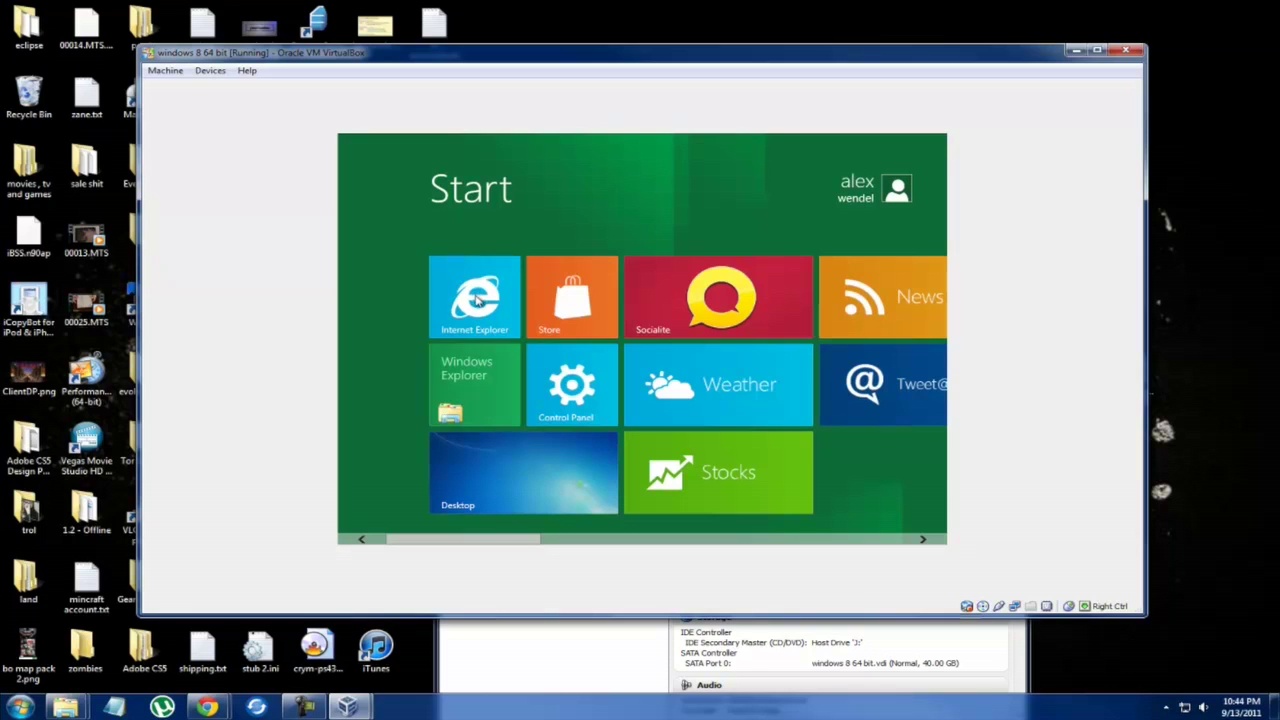
Step: Show the tile options for Socialite on the Start screen and clear the selection again
left_click(478, 300)
left_click_drag(446, 540, 428, 520)
right_click(674, 312)
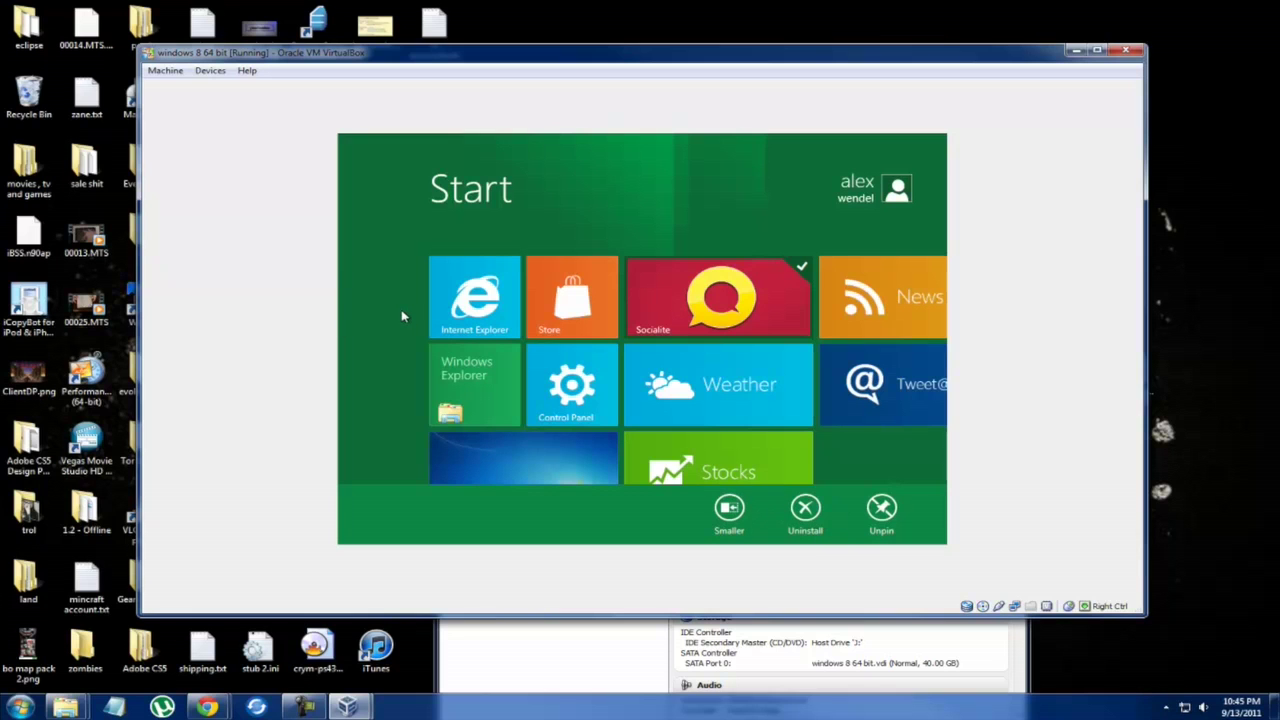
left_click_drag(807, 252, 714, 294)
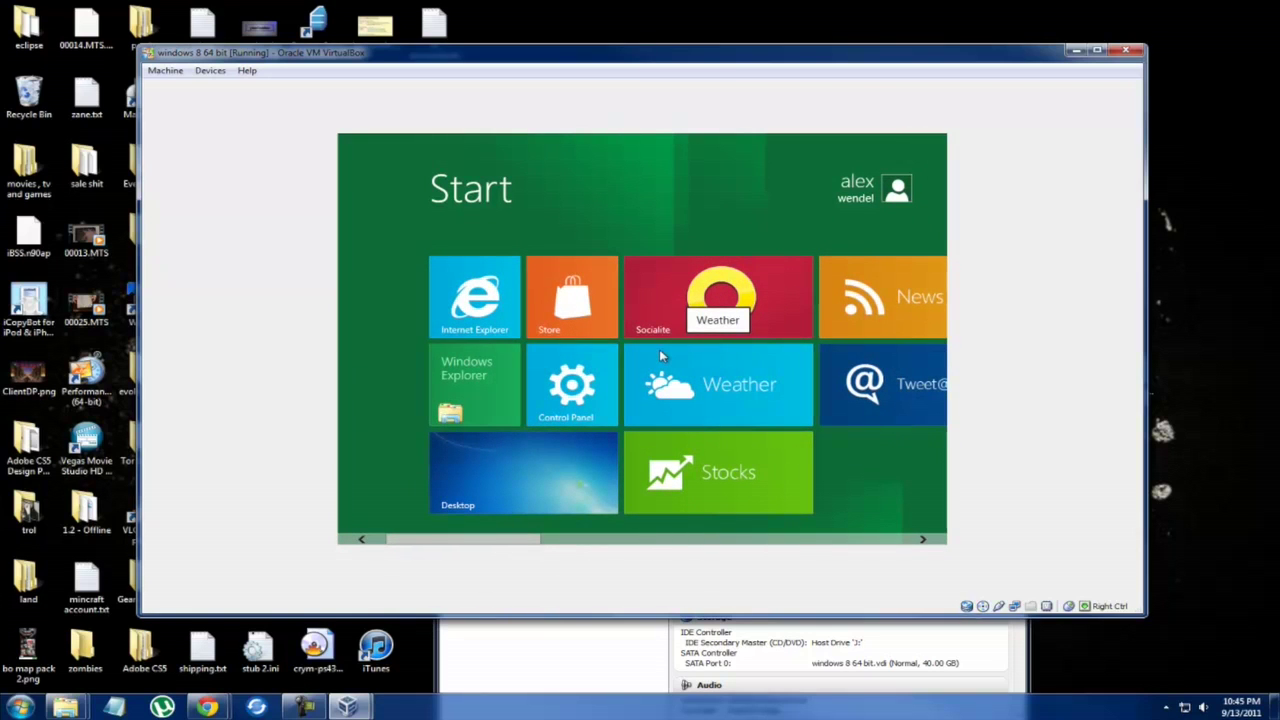
Step: Open the Control Panel from the Start screen and widen the virtual machine window to nearly fill the host screen
left_click(592, 417)
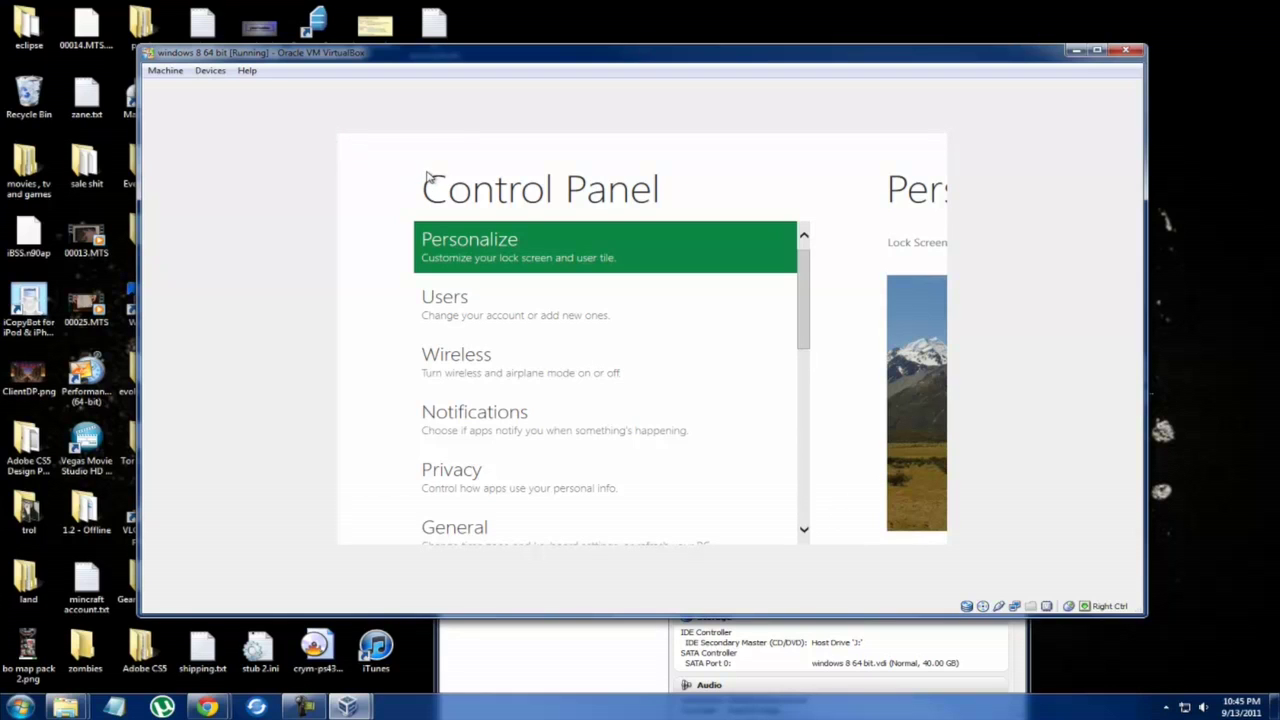
left_click_drag(141, 46, 8, 1)
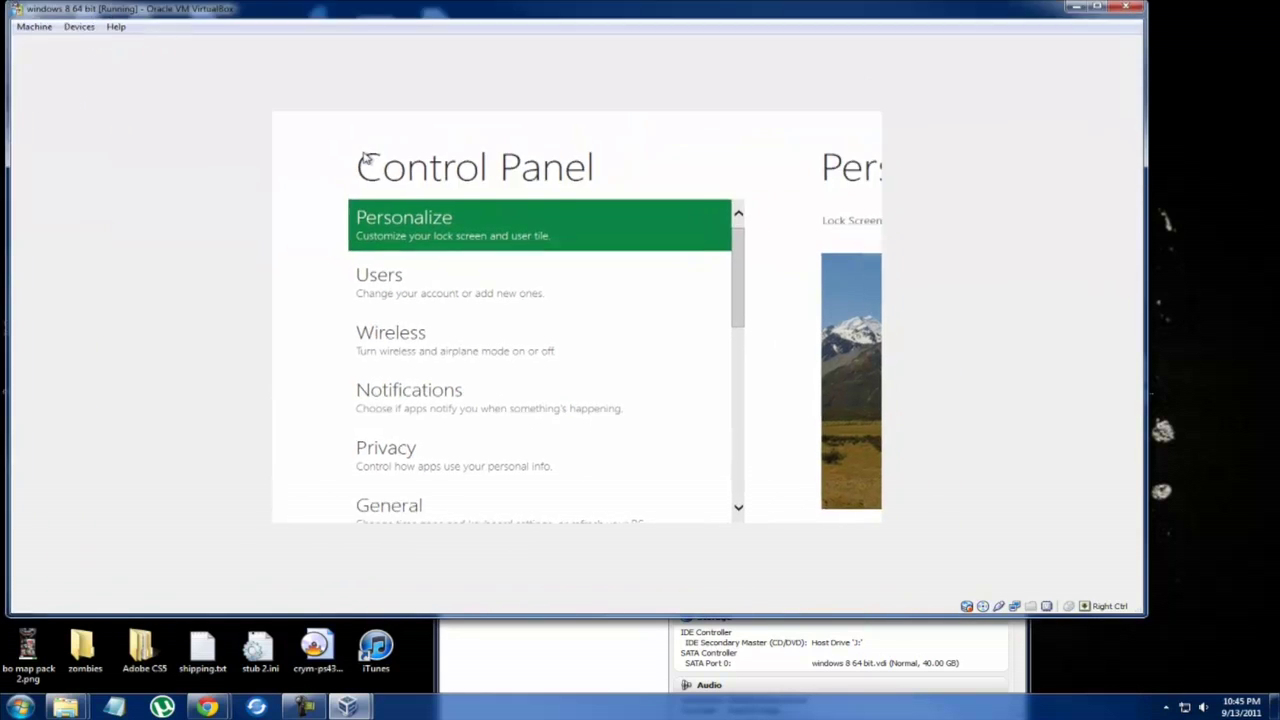
double_click(1143, 612)
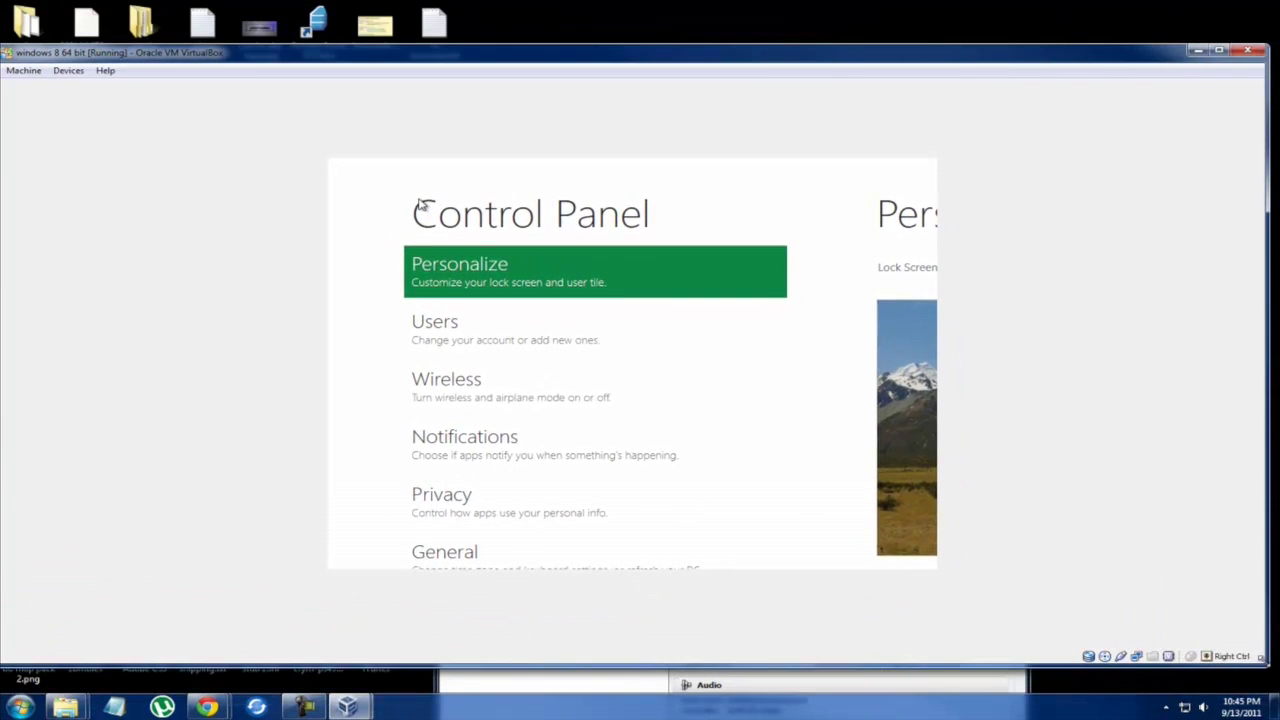
Step: Switch the virtual machine to Scale Mode and move its window near the top of the host desktop
left_click(68, 72)
mouse_move(24, 71)
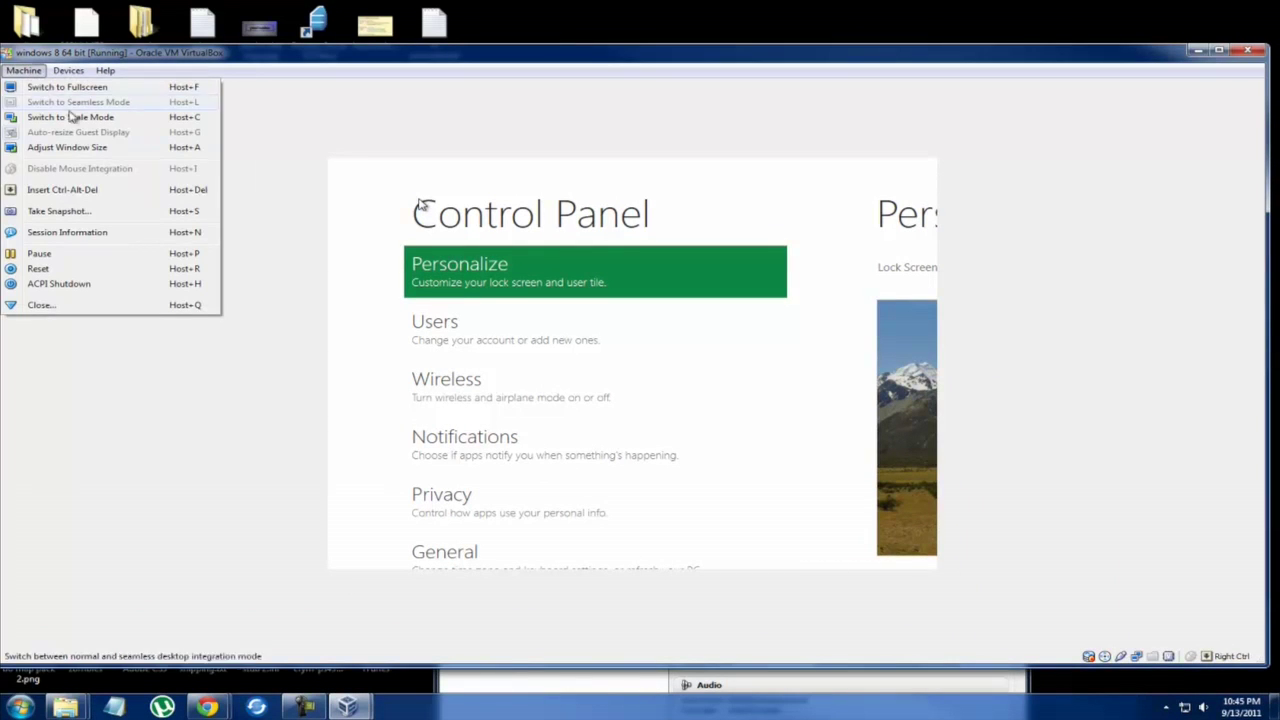
left_click(114, 119)
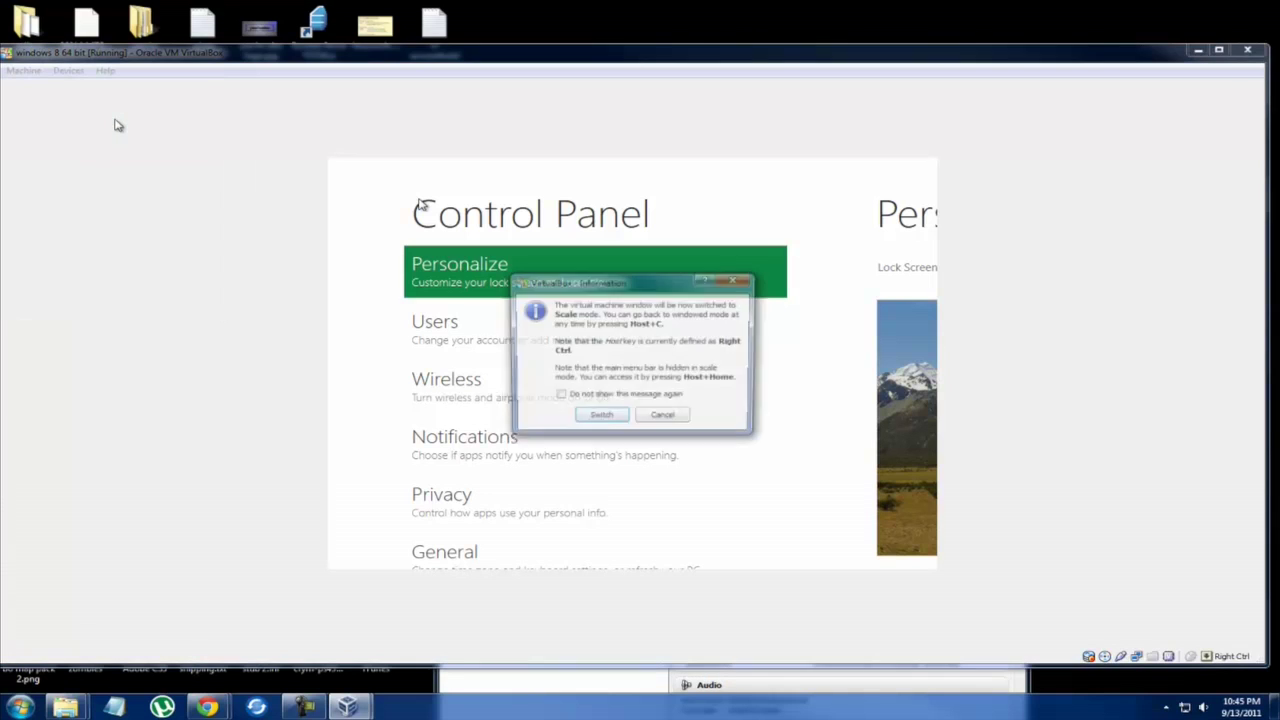
left_click(600, 418)
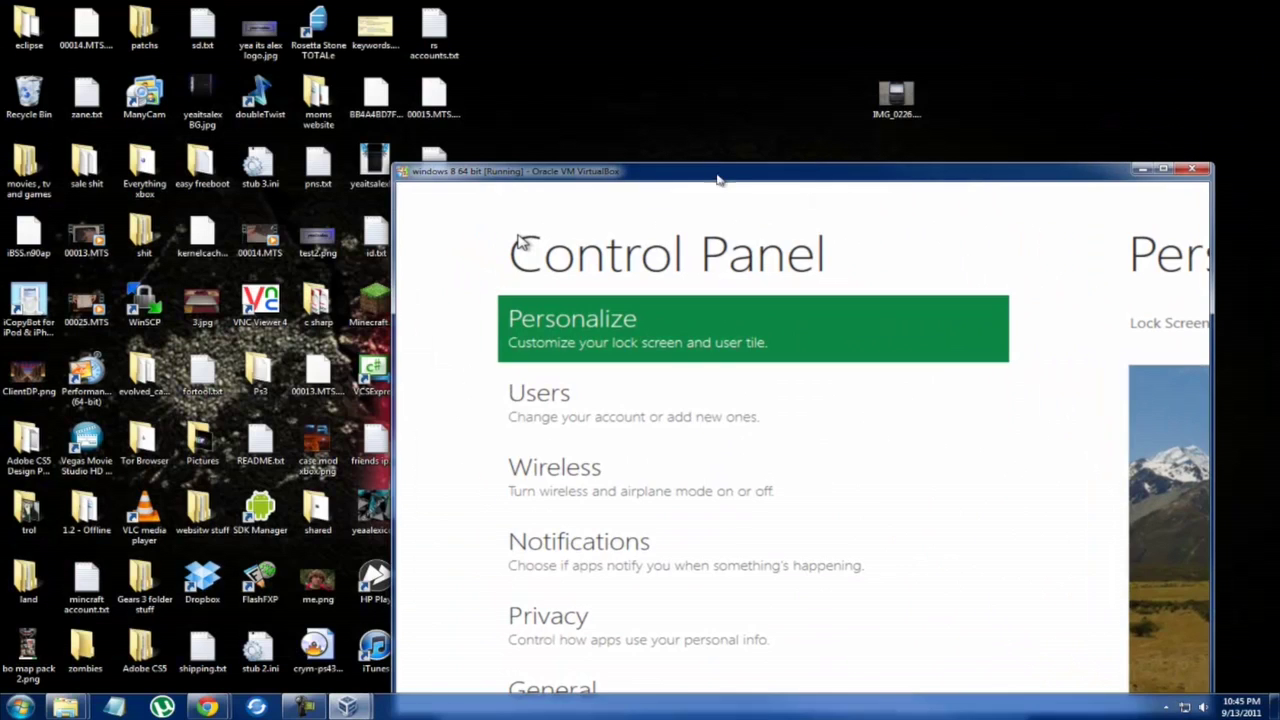
left_click_drag(717, 180, 508, 38)
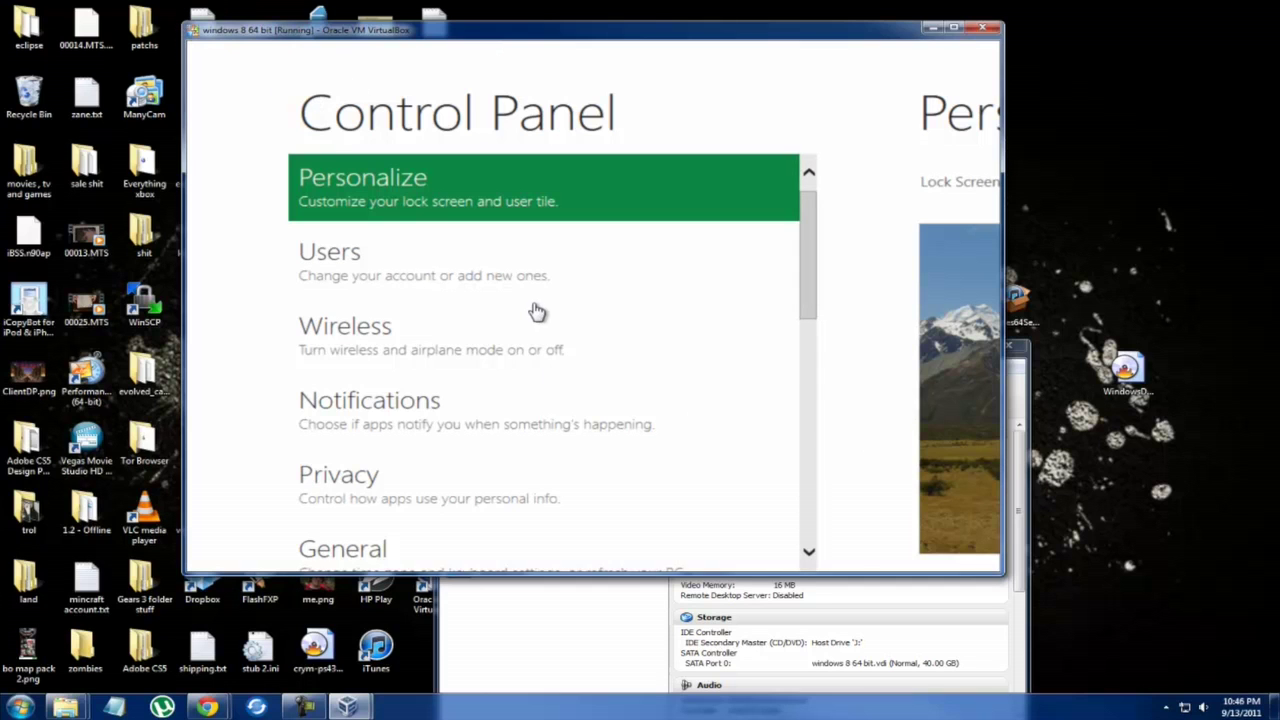
Step: Leave the Control Panel for the desktop and return to the Start screen
left_click(200, 275)
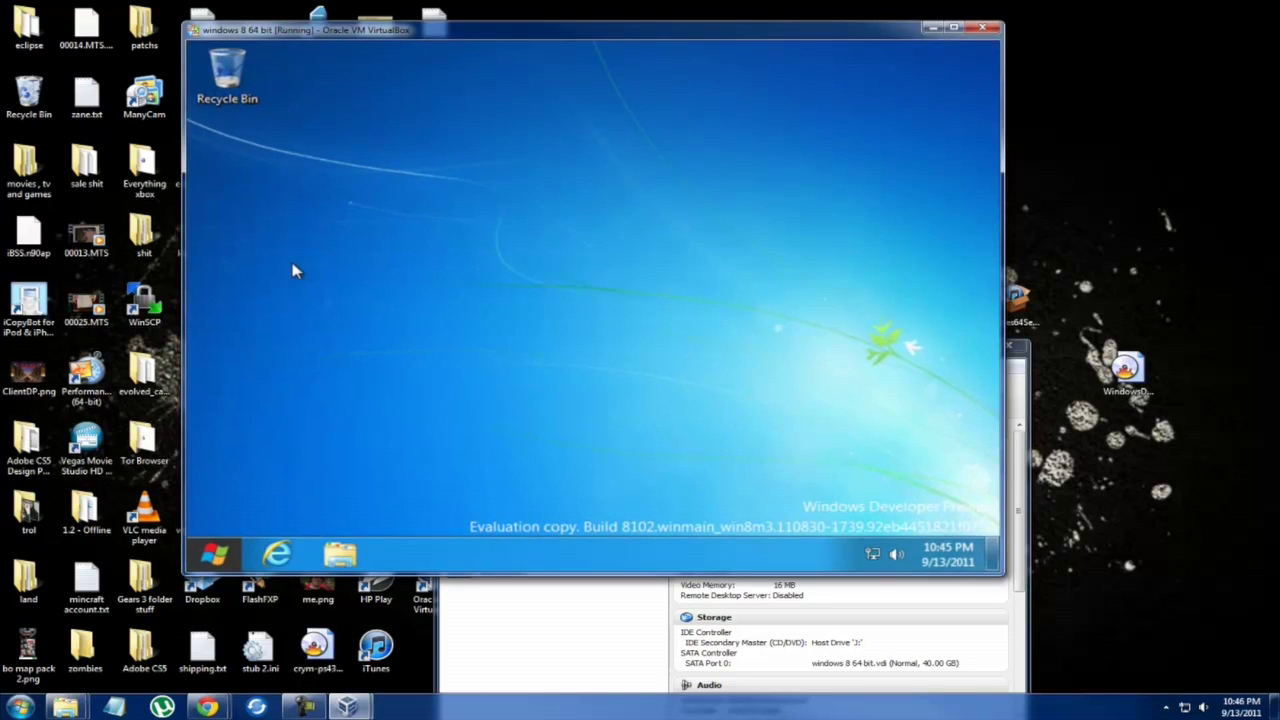
left_click(216, 554)
left_click(220, 563)
mouse_move(192, 568)
left_click(193, 561)
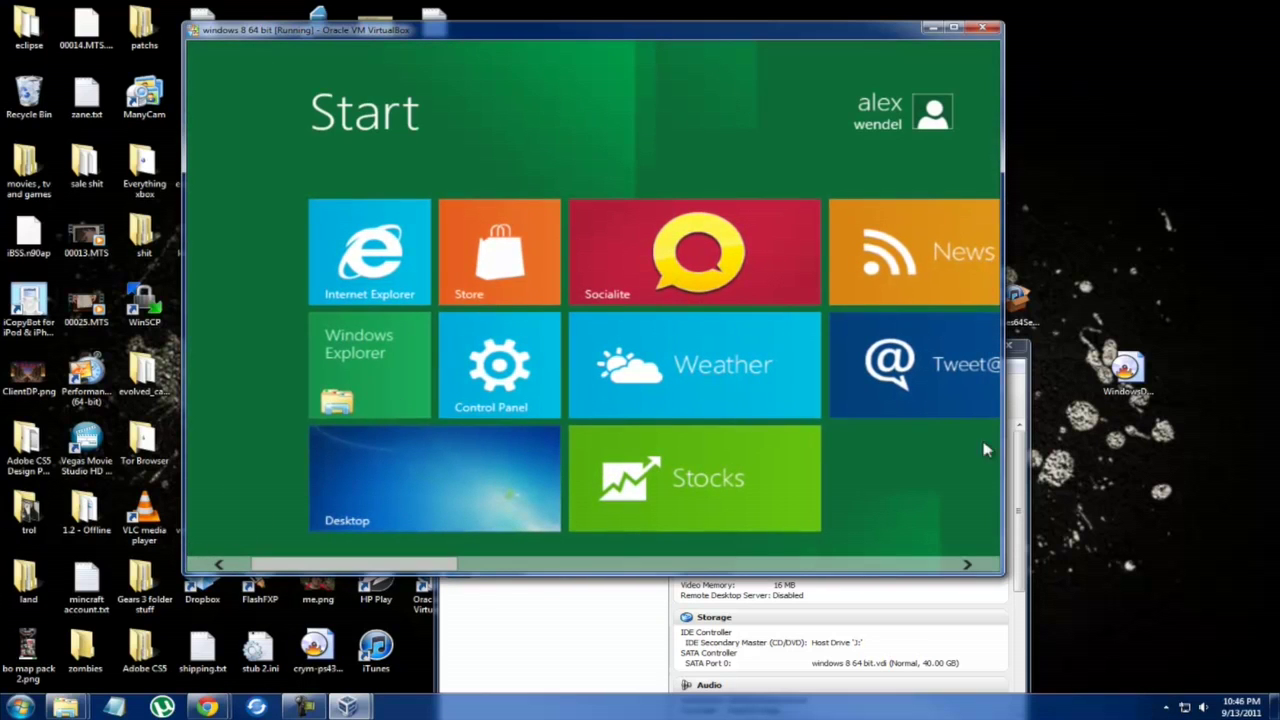
Step: Open Windows Explorer from the Start screen, close its Libraries window and return to the Start screen
left_click(336, 382)
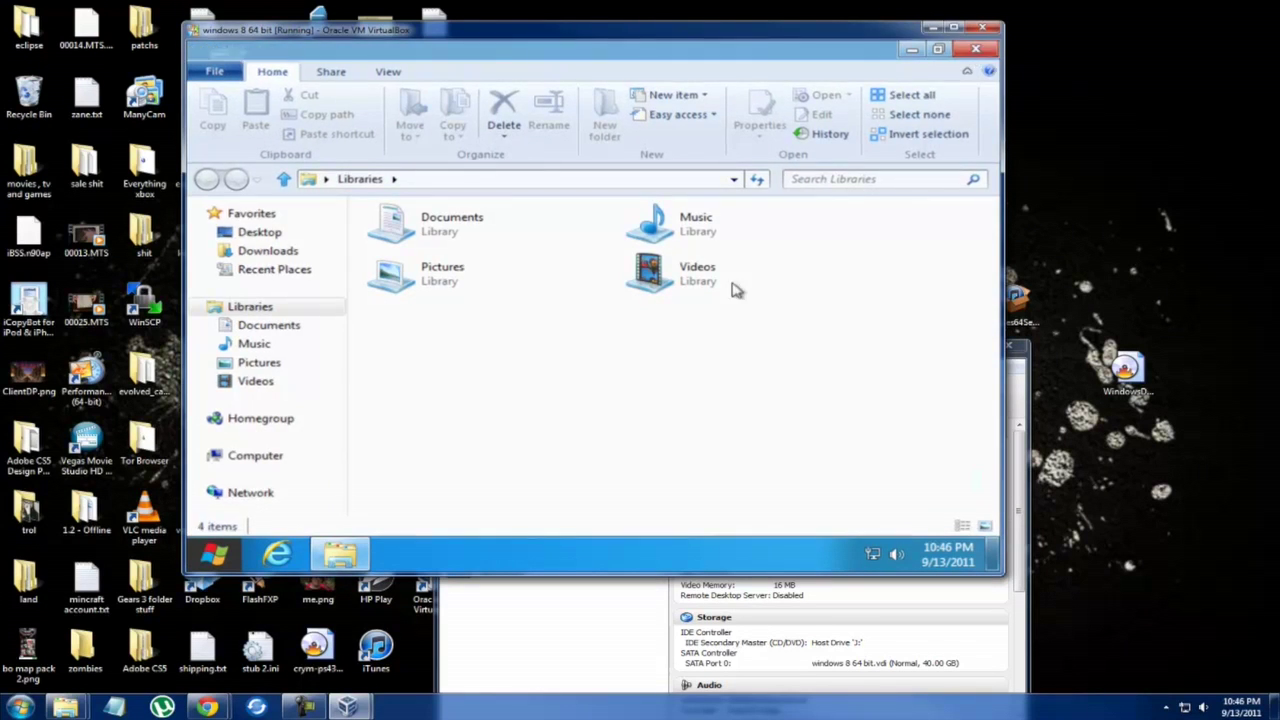
left_click(973, 55)
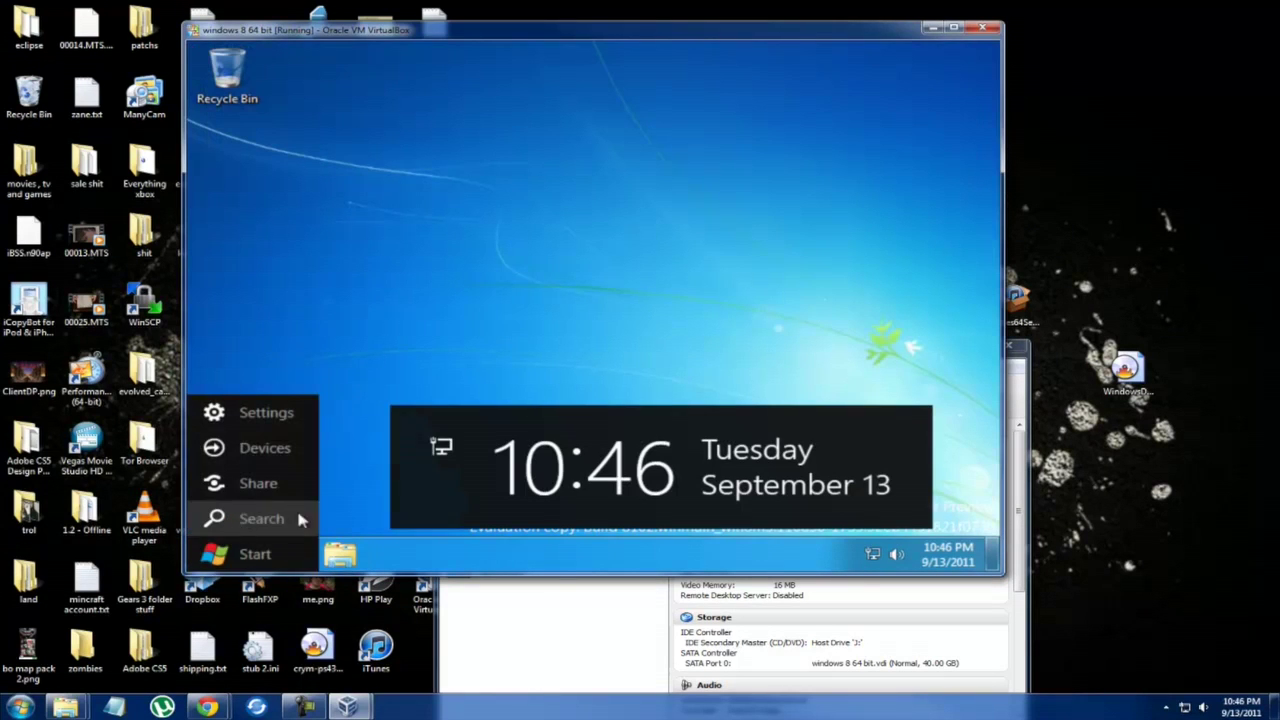
left_click(210, 552)
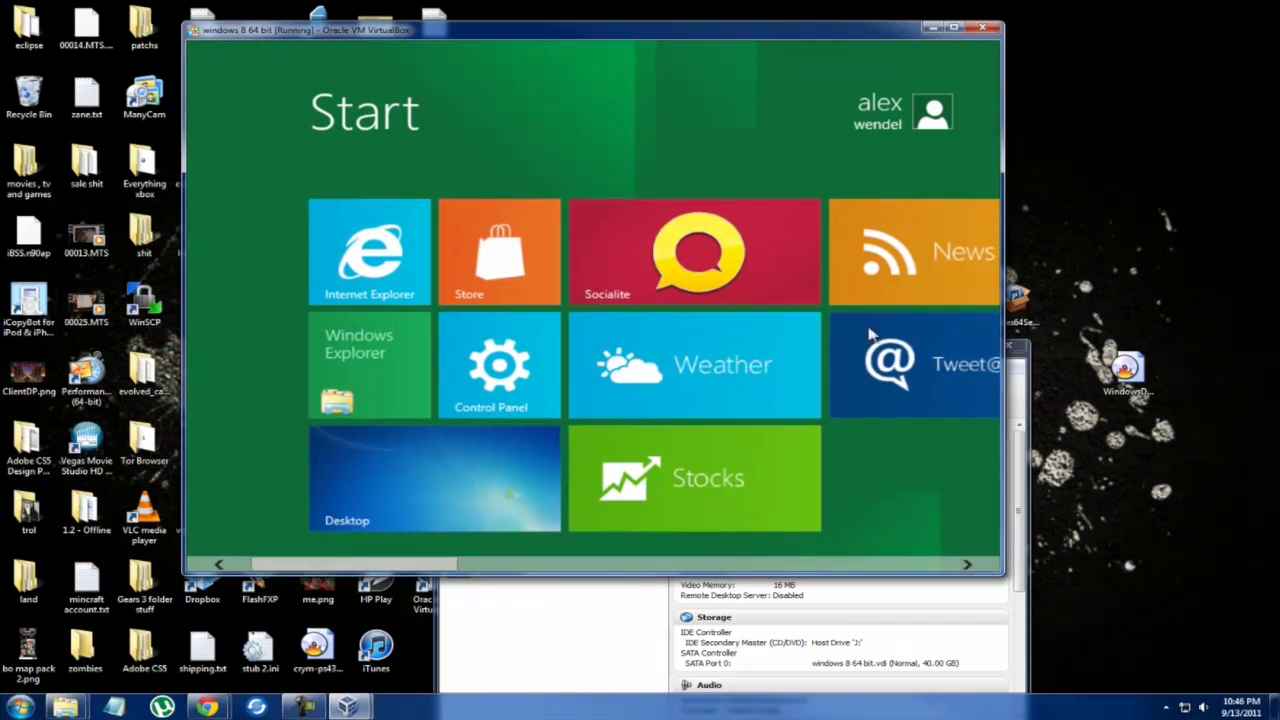
Step: Try to open the Weather app from its tile and switch back and forth between the Start screen and the desktop
left_click(730, 346)
left_click(730, 343)
left_click(214, 553)
left_click(229, 551)
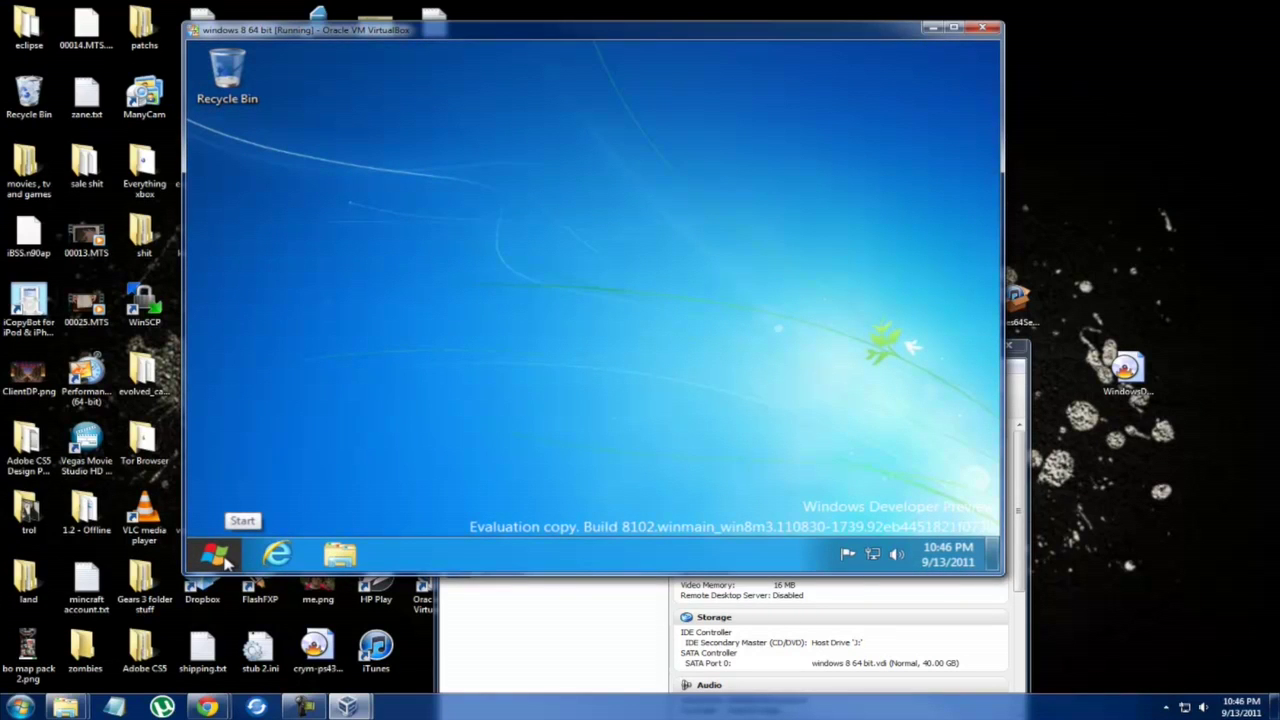
left_click(216, 556)
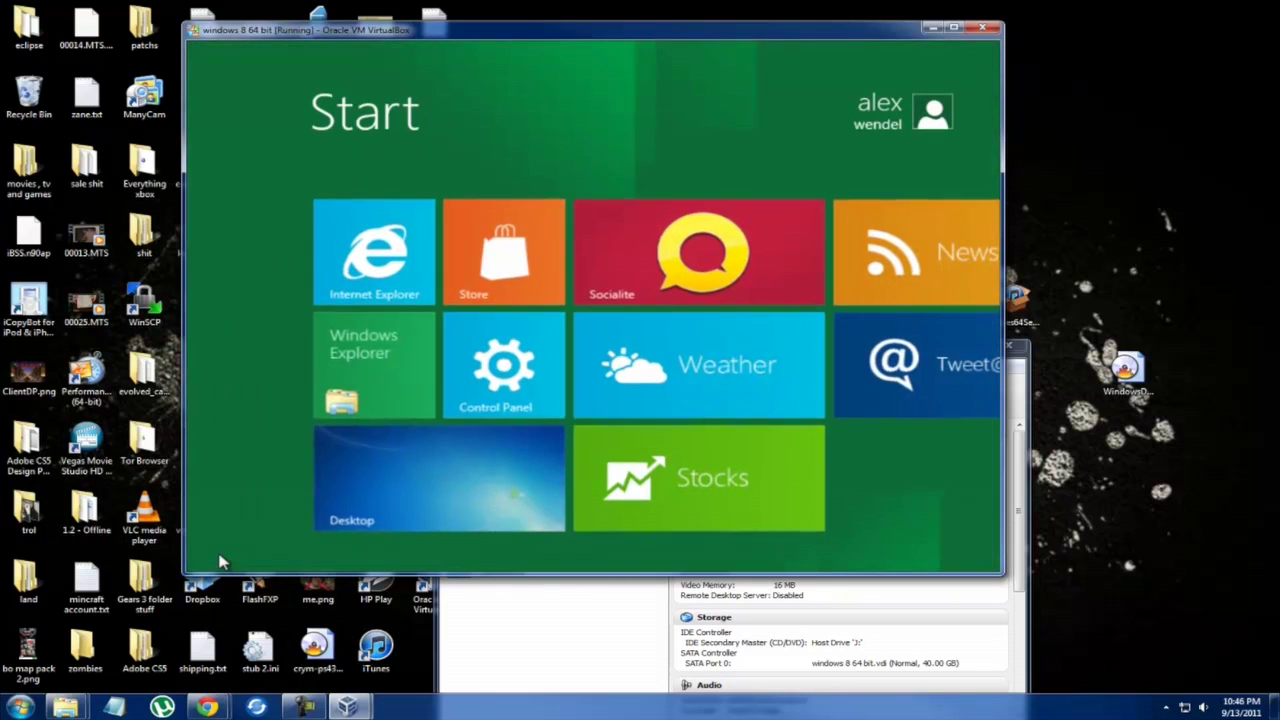
left_click(220, 560)
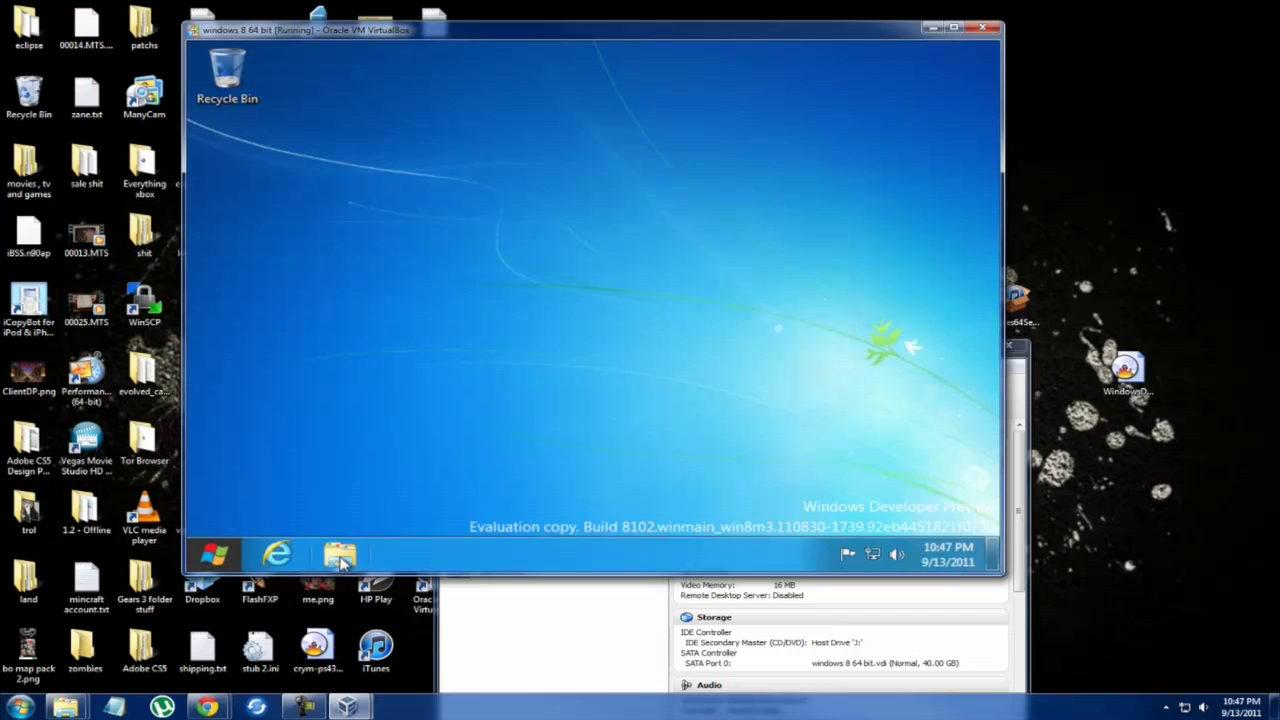
Step: Open and close the Libraries window from the desktop, and show the Devices pane before dismissing it
left_click(340, 556)
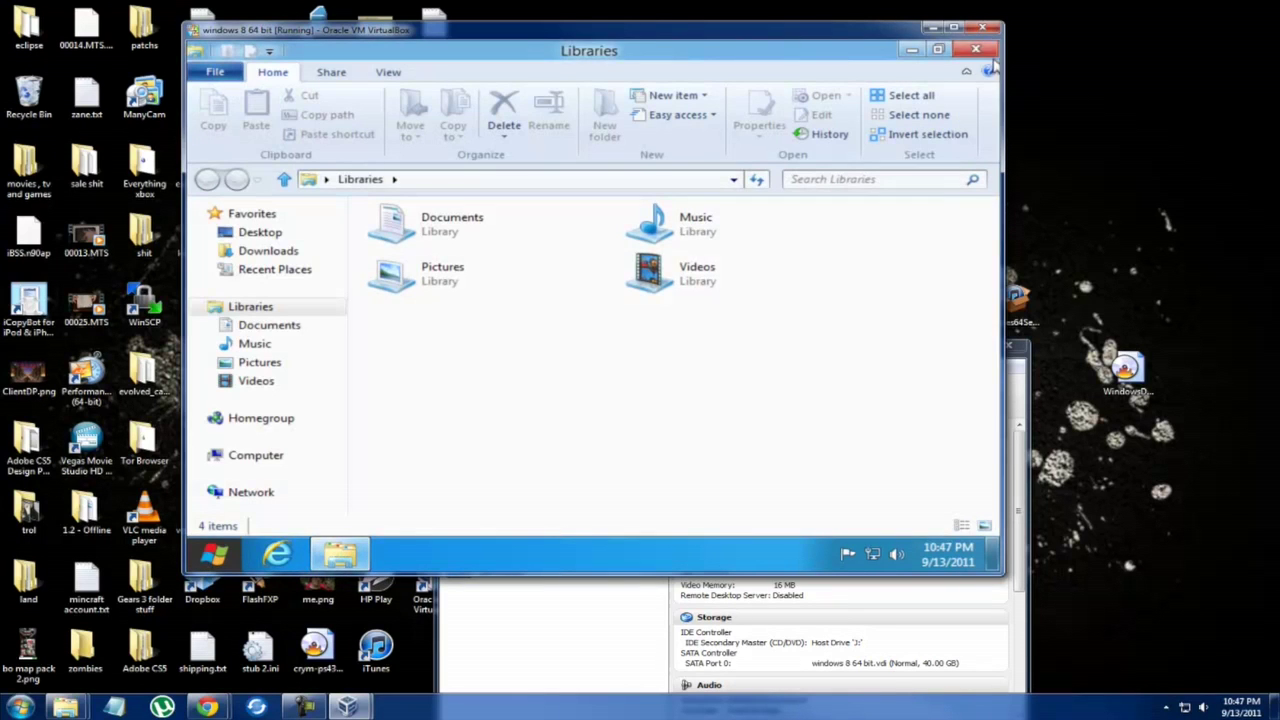
mouse_move(190, 563)
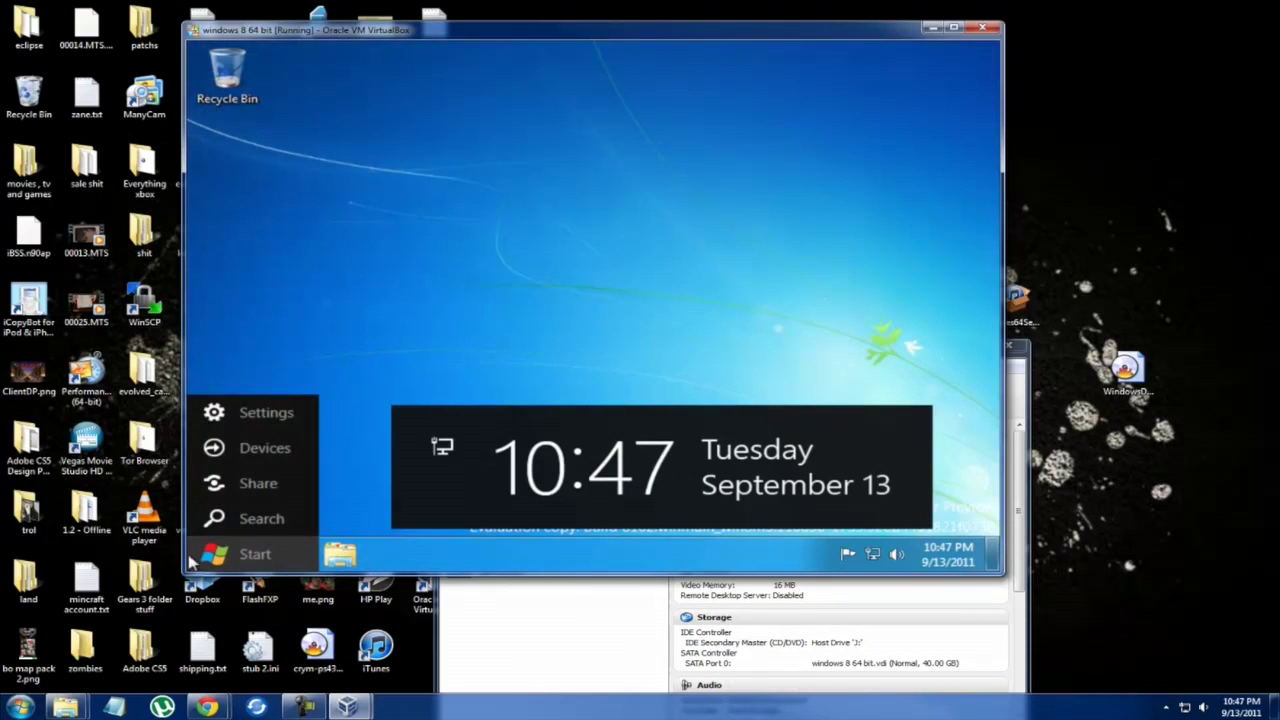
left_click(258, 452)
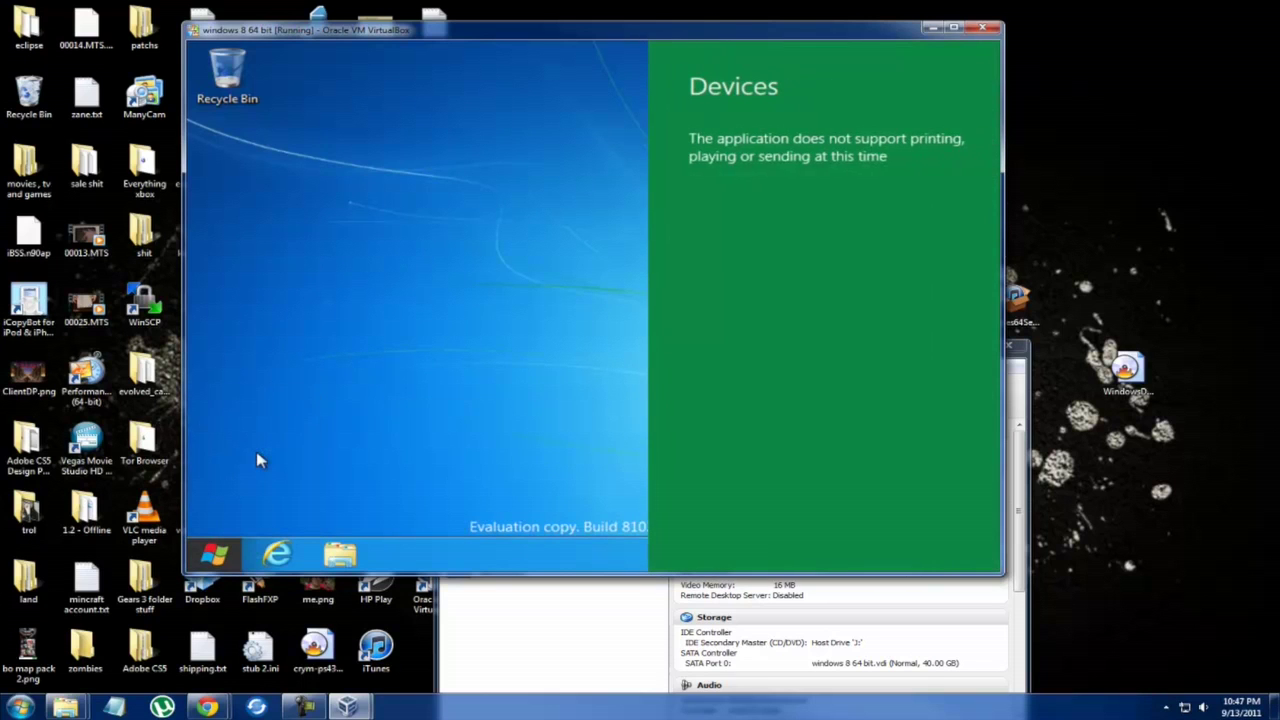
left_click(304, 429)
Step: Open the Search pane over the desktop with Socialite as the app to search, and go to the Control Panel
key("super+c")
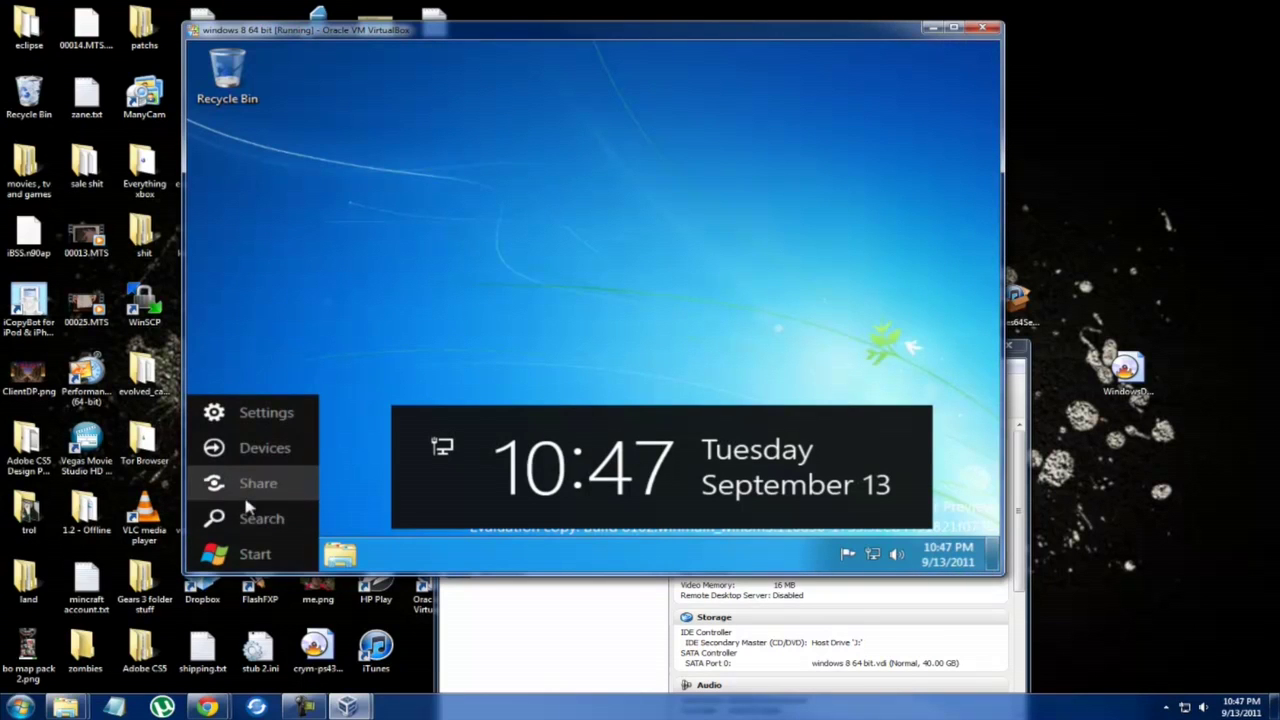
left_click(252, 522)
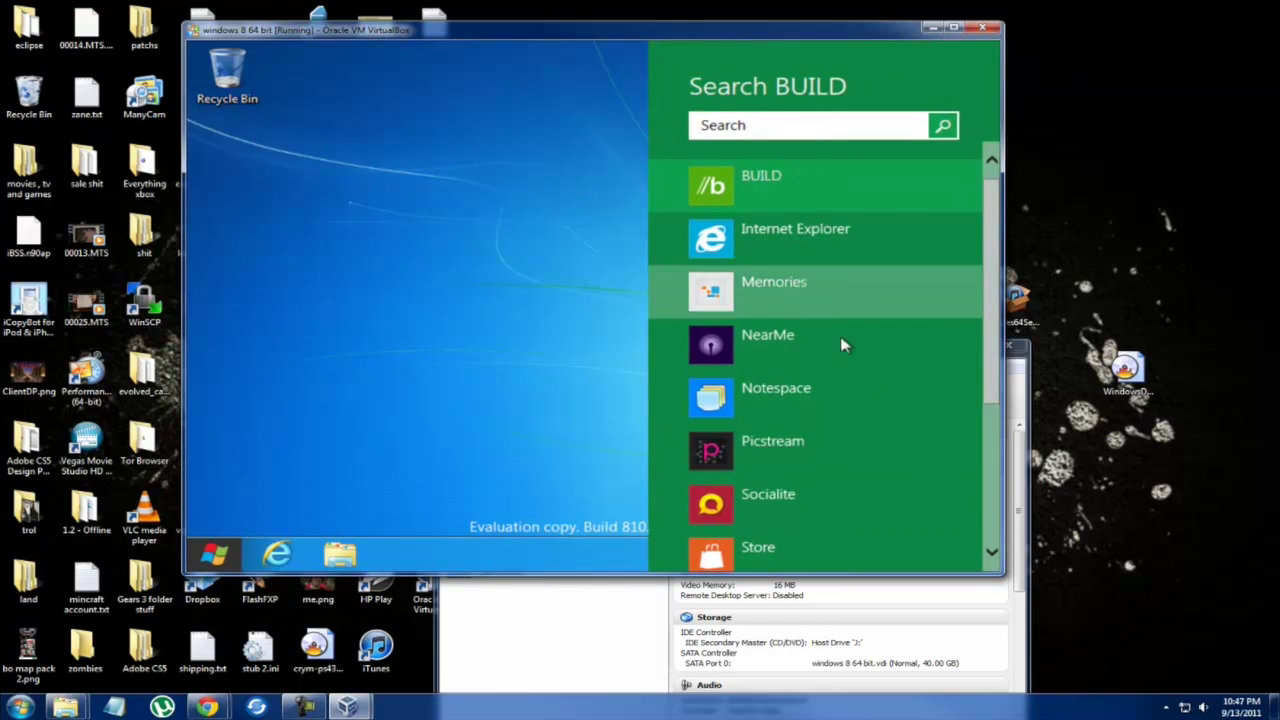
left_click_drag(994, 258, 934, 220)
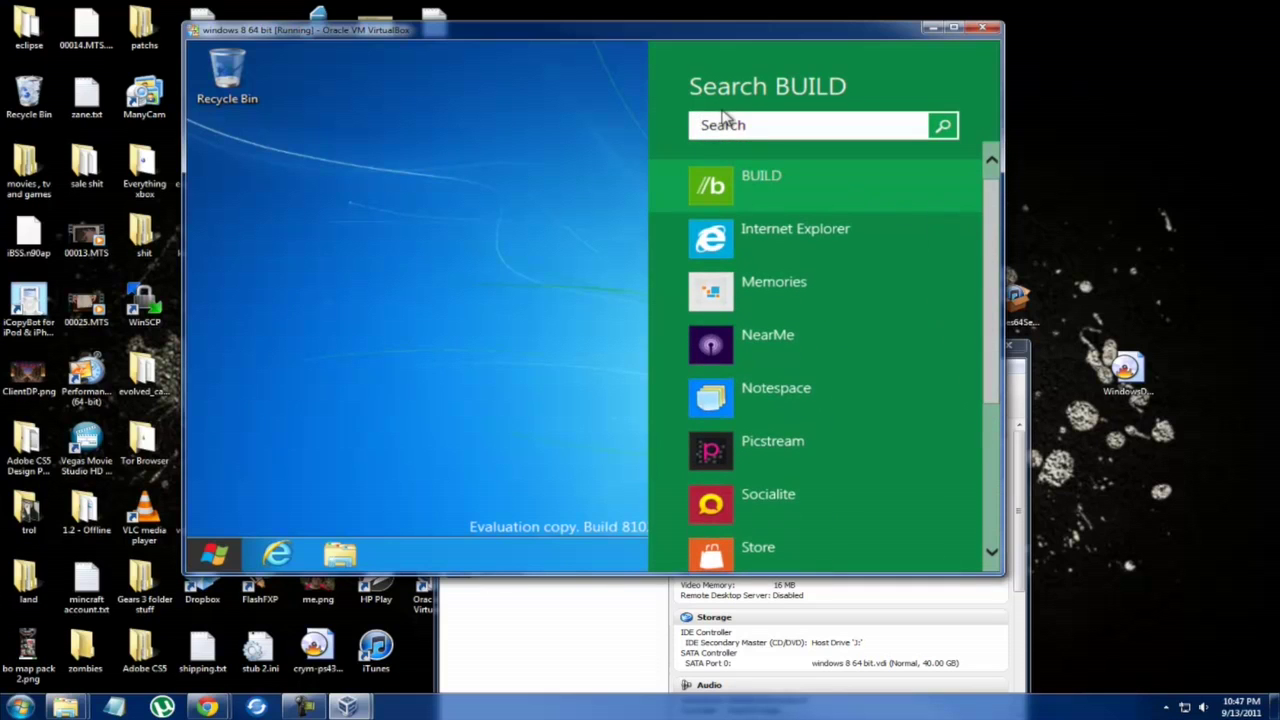
left_click(797, 497)
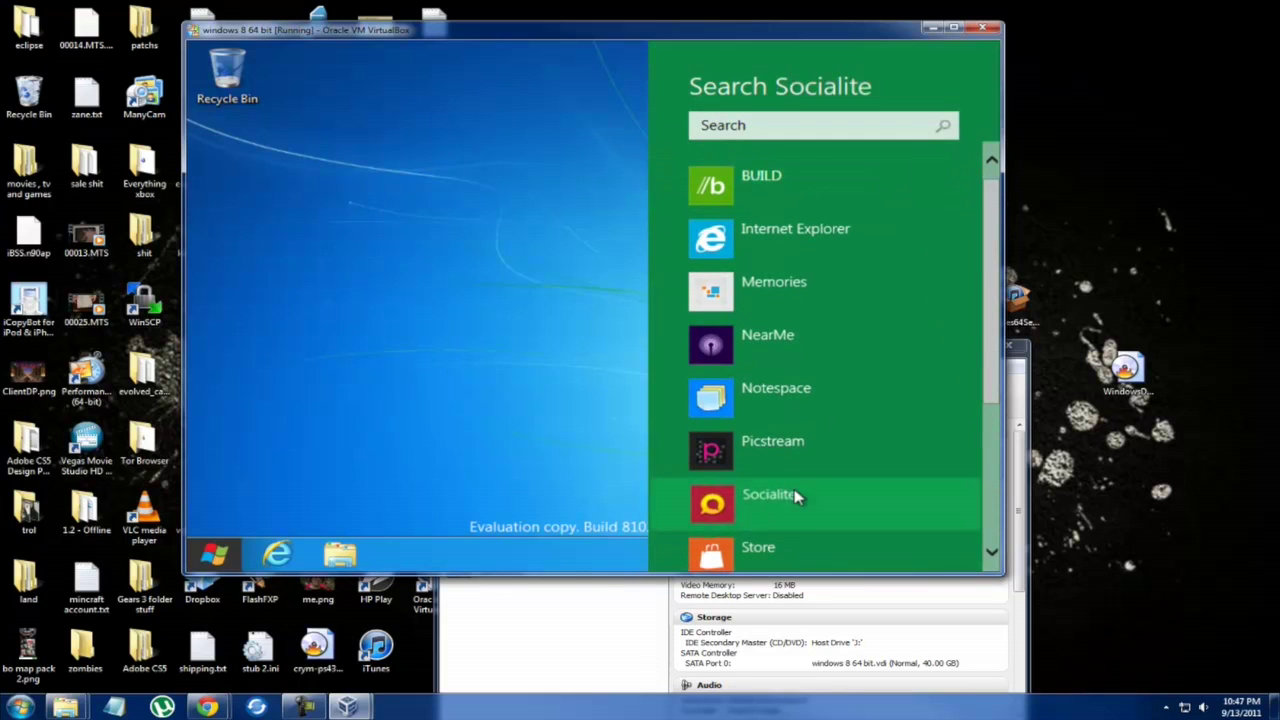
left_click(710, 500)
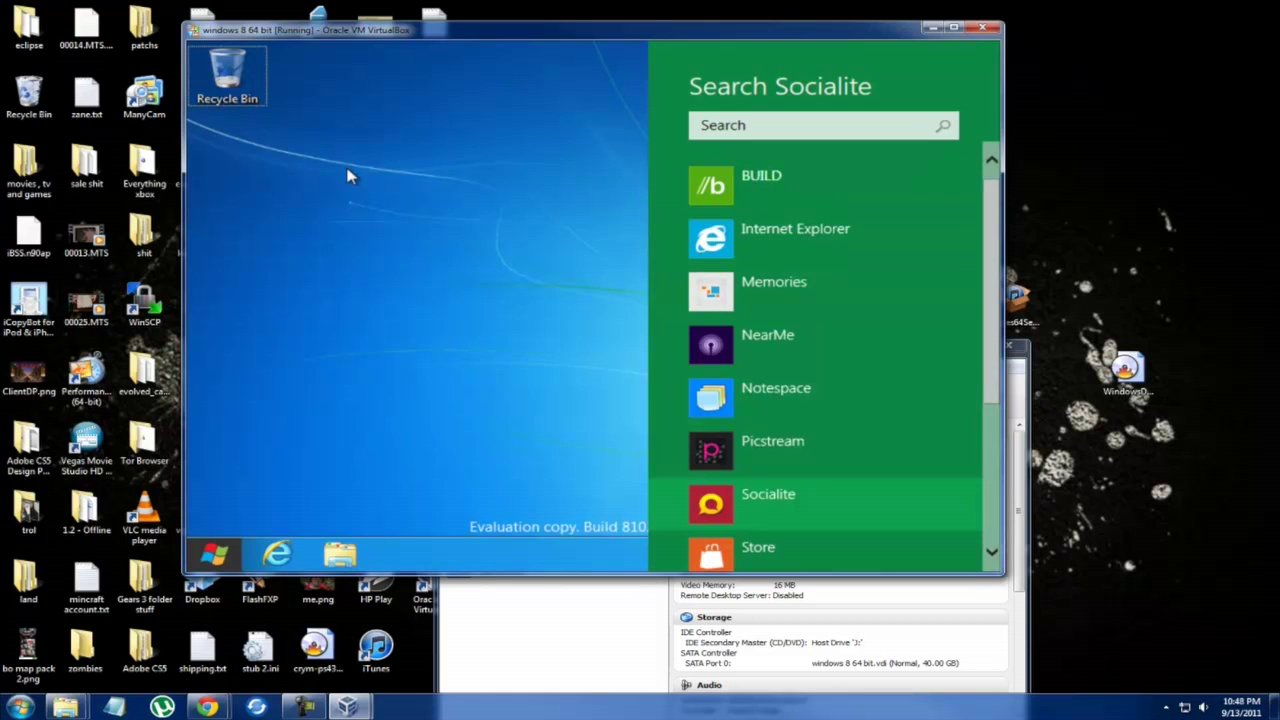
left_click(868, 186)
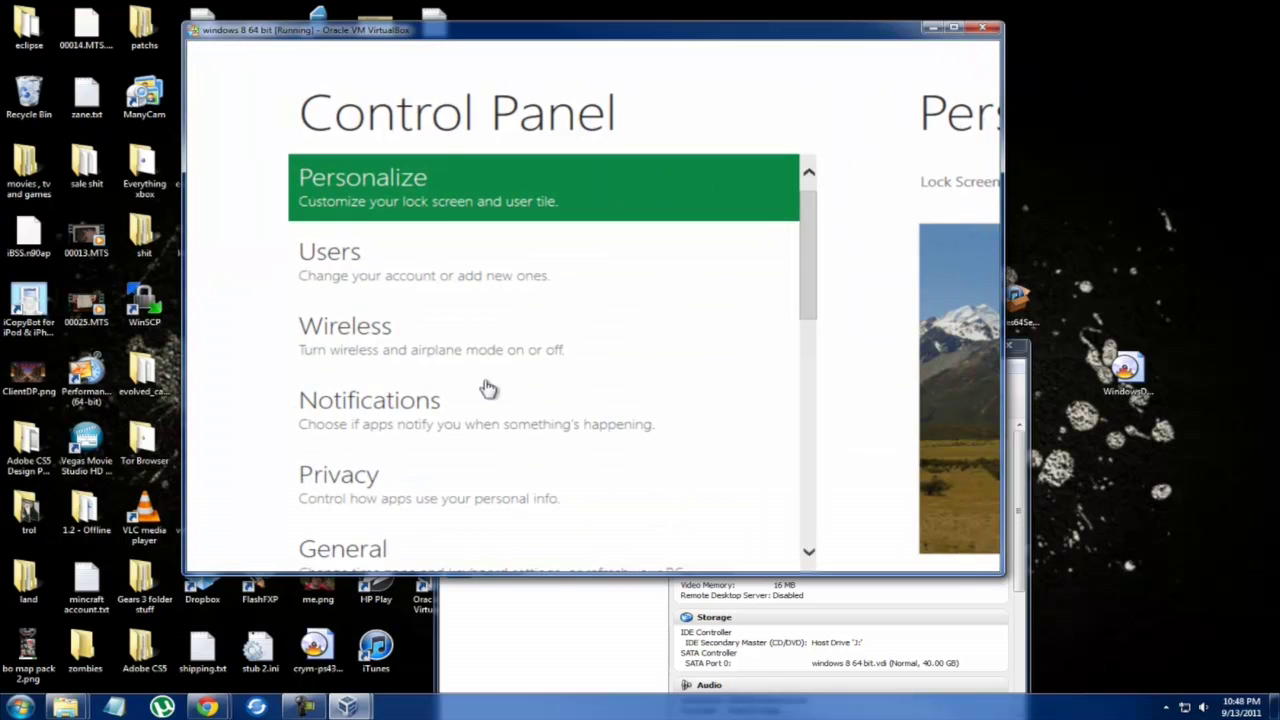